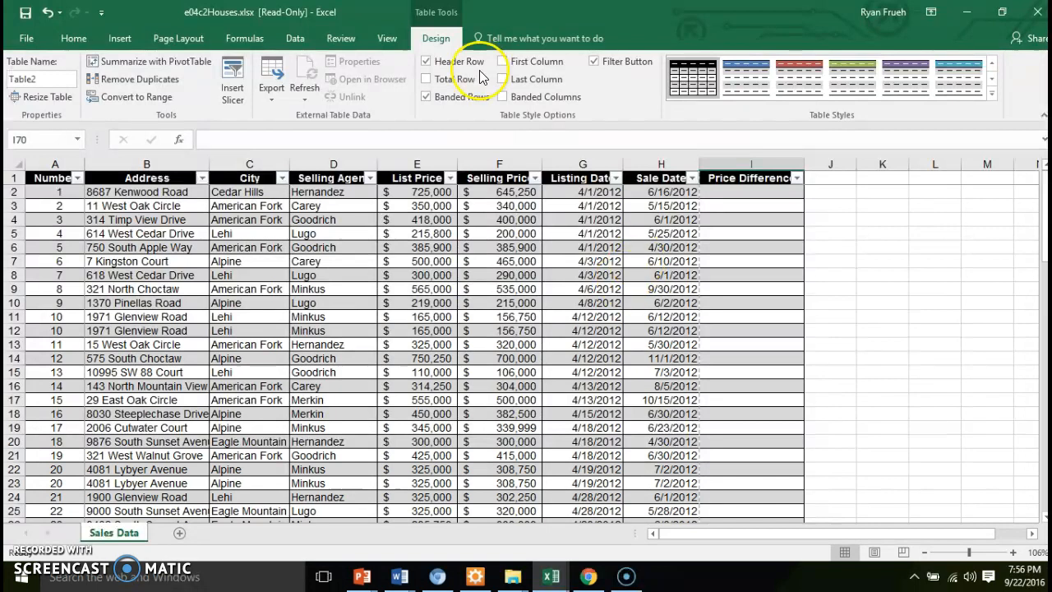
click(450, 179)
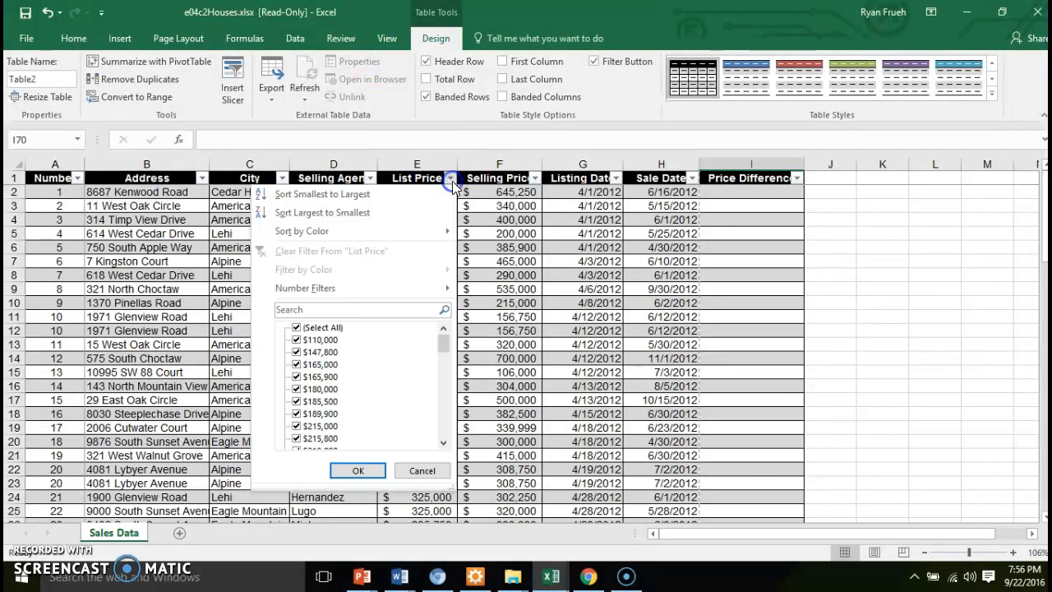
click(452, 181)
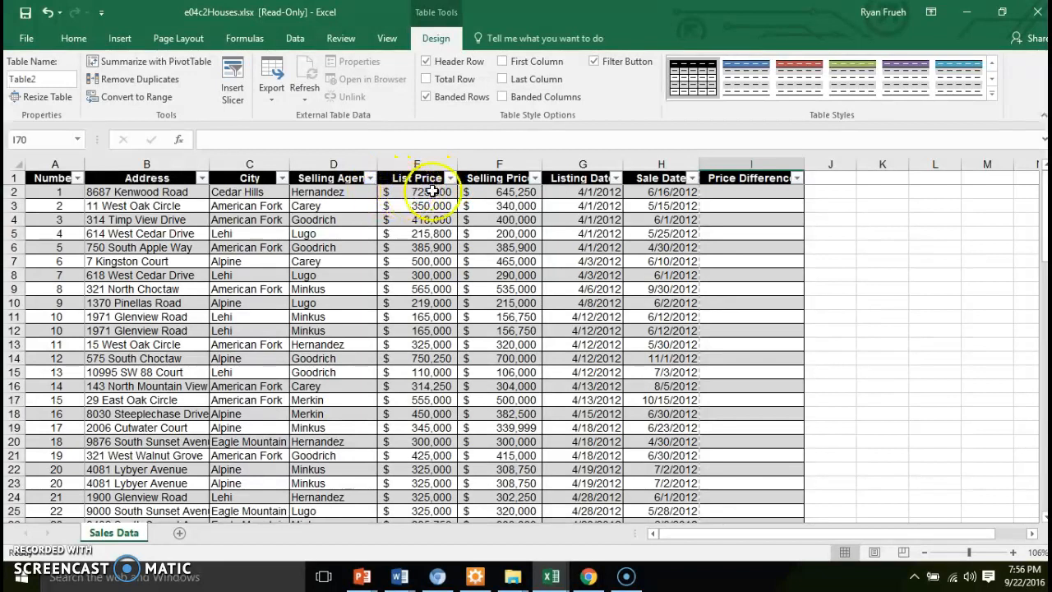
click(387, 38)
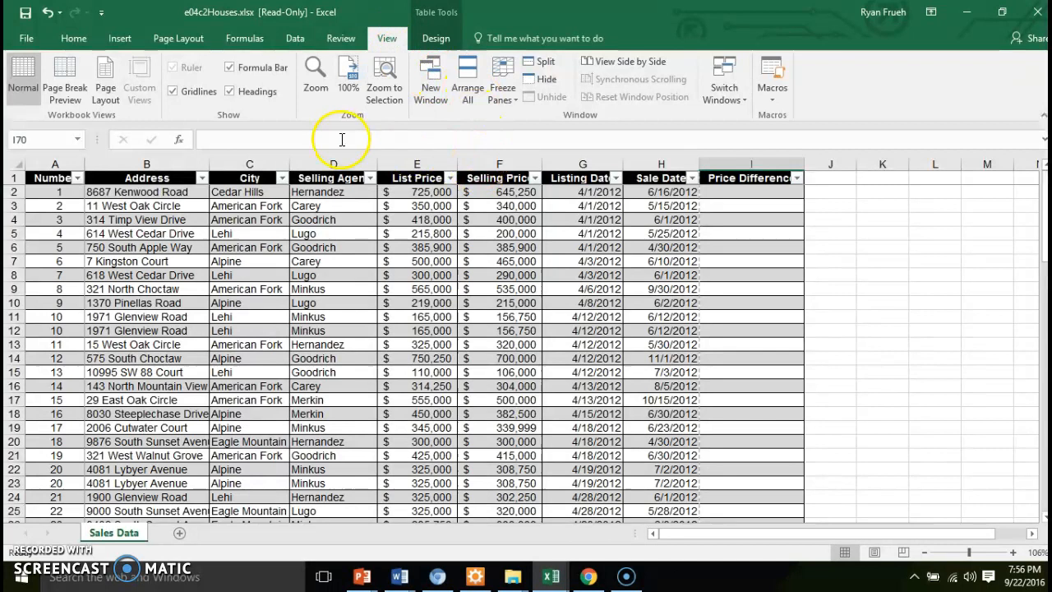
click(72, 40)
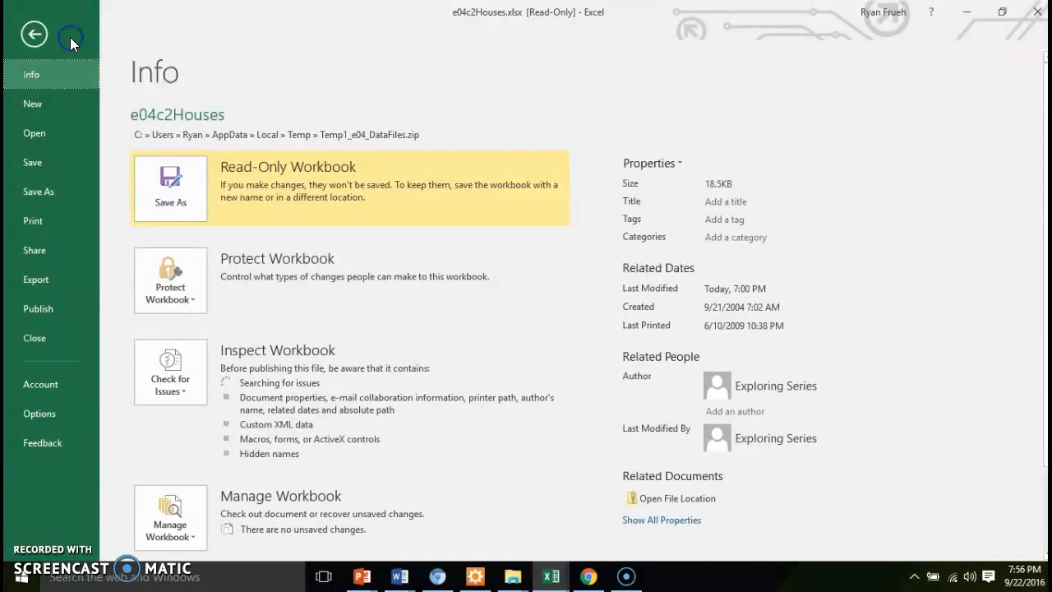
click(44, 33)
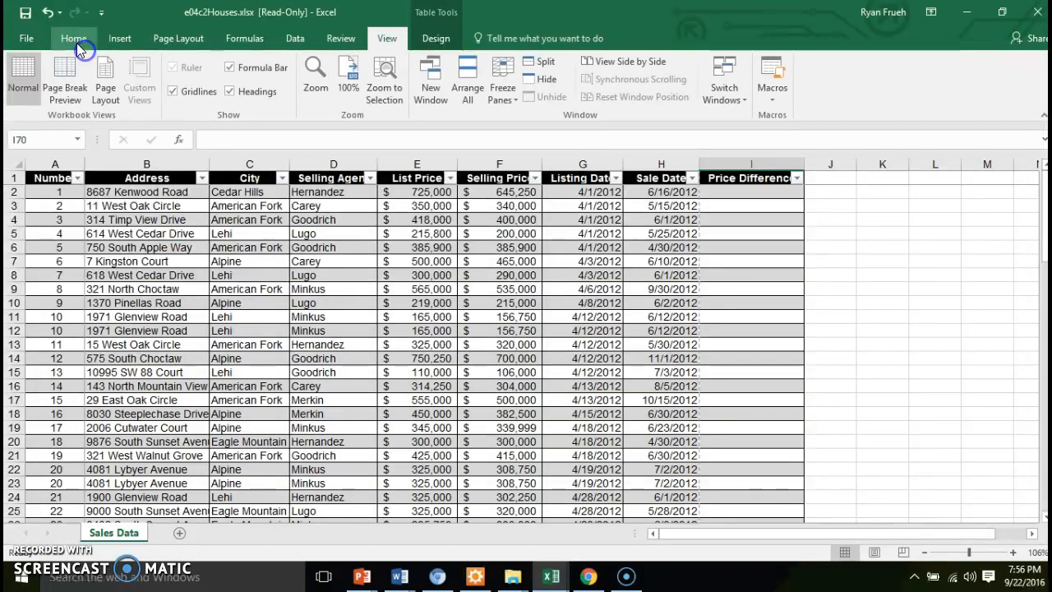
click(77, 37)
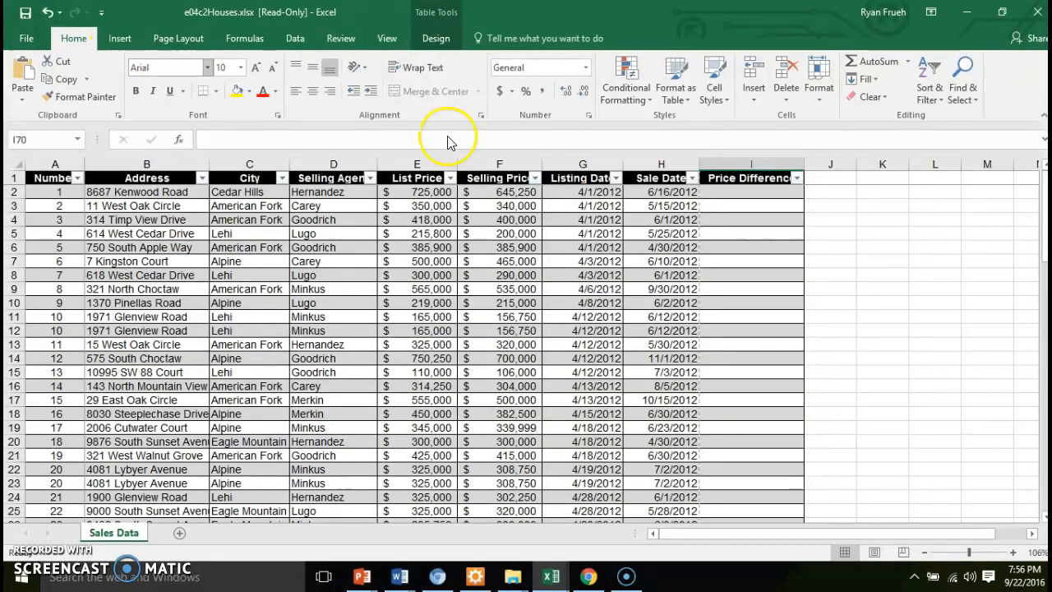
click(940, 104)
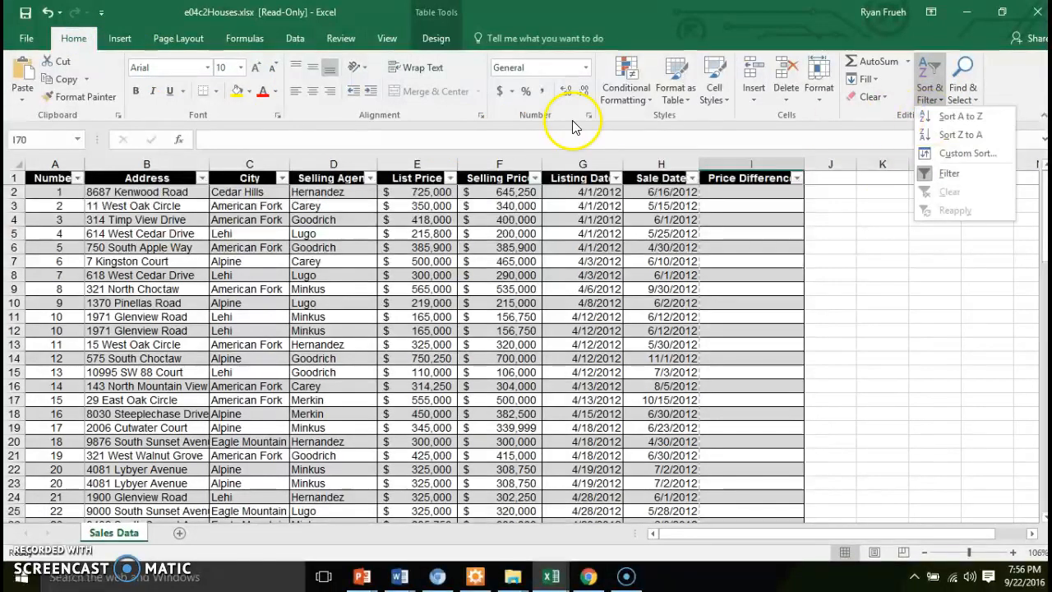
click(418, 173)
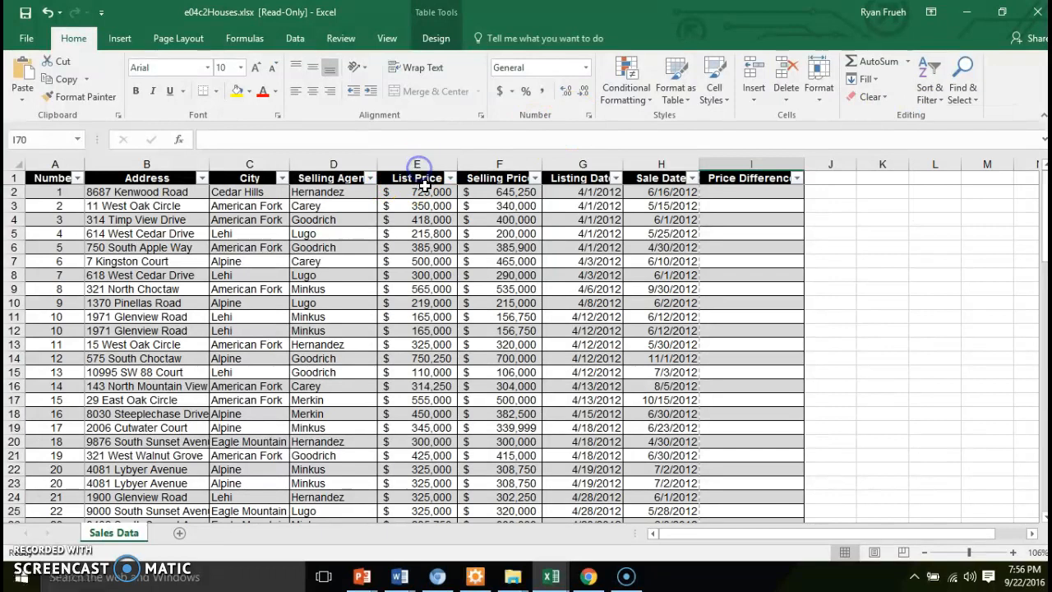
click(425, 189)
click(429, 167)
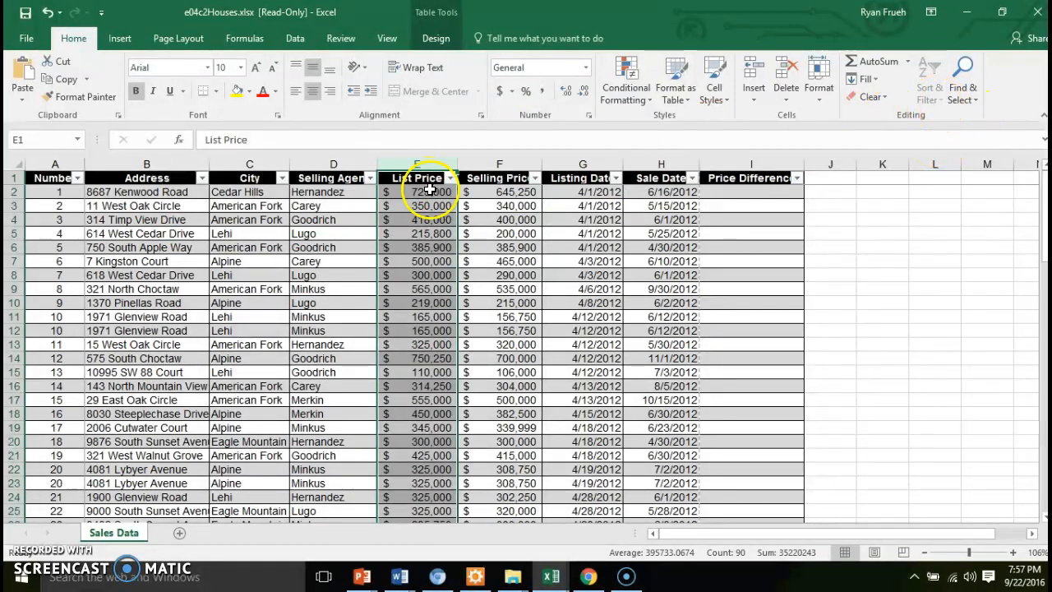
click(429, 188)
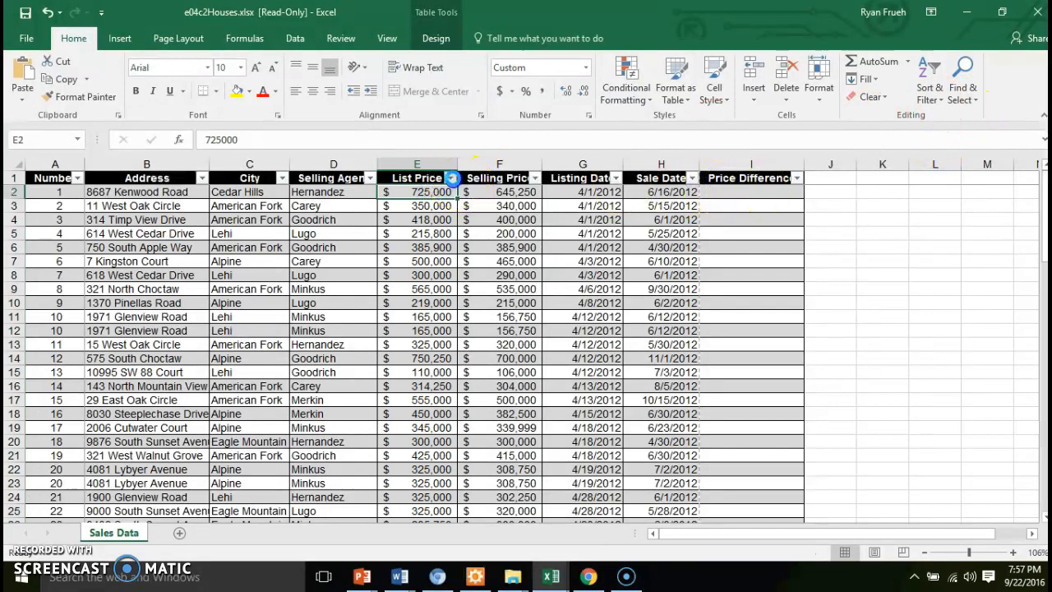
Sort the table by List Price from smallest to largest
click(452, 178)
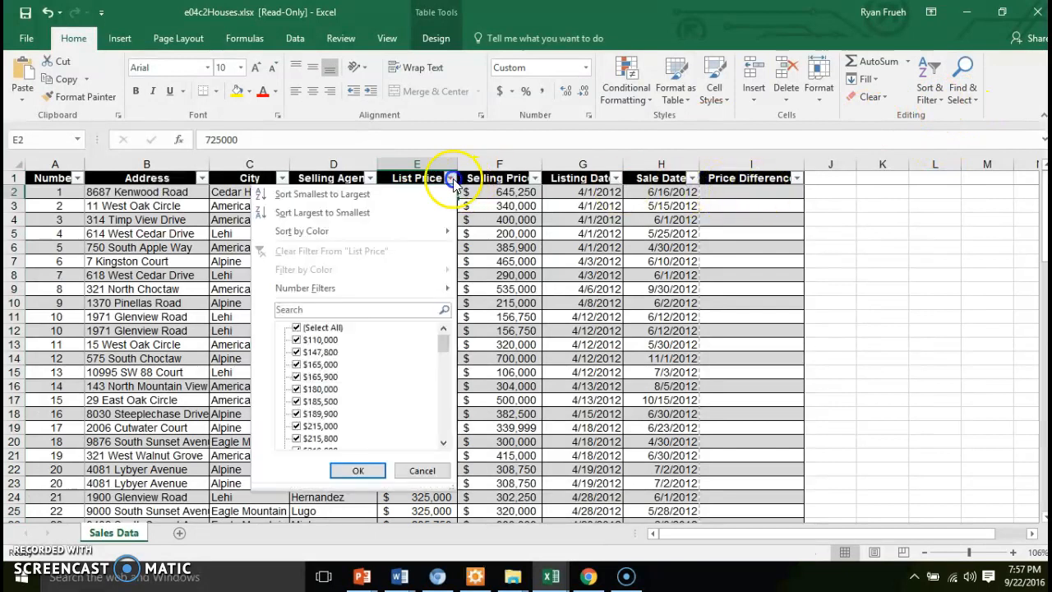
click(415, 200)
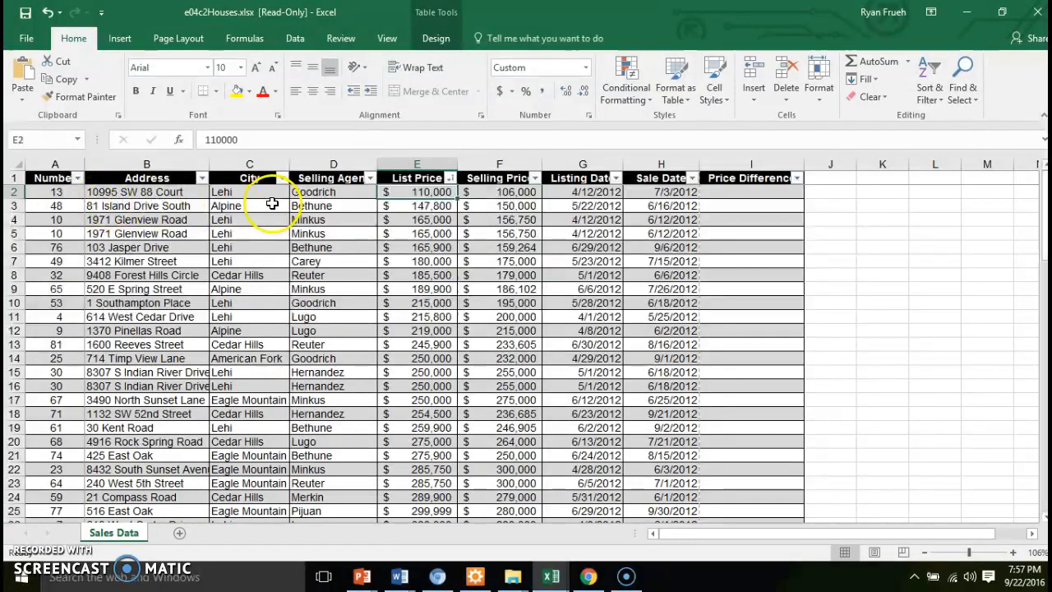
Re-sort the table by List Price from largest to smallest
click(450, 180)
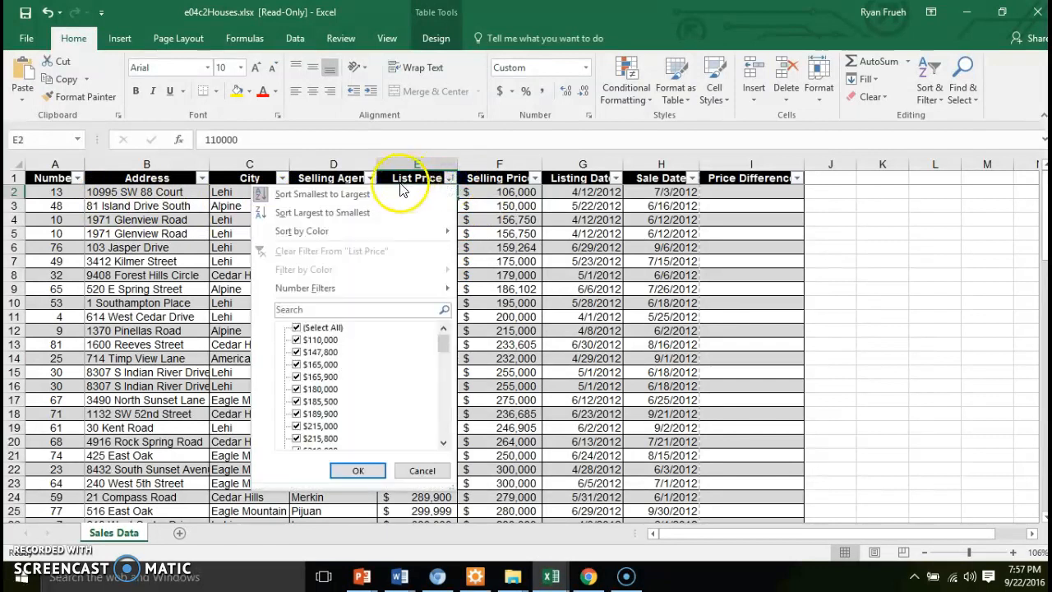
click(380, 213)
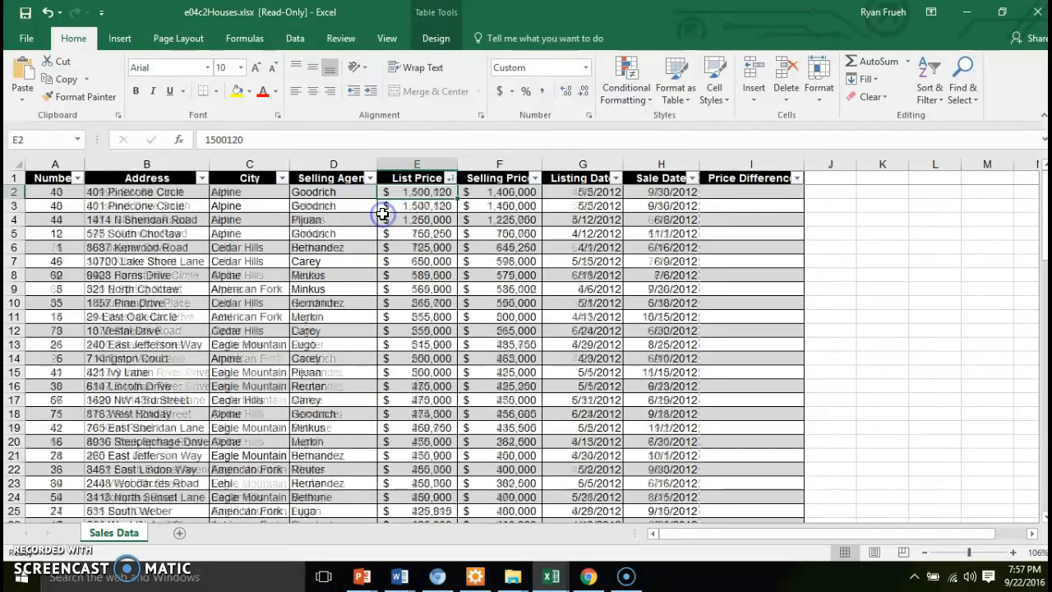
click(449, 179)
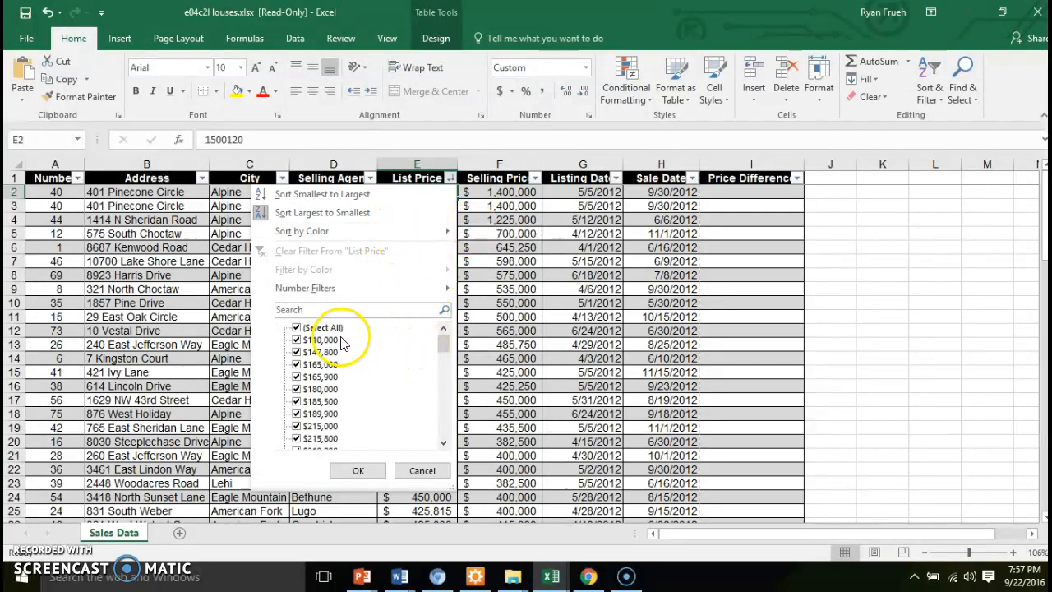
click(421, 471)
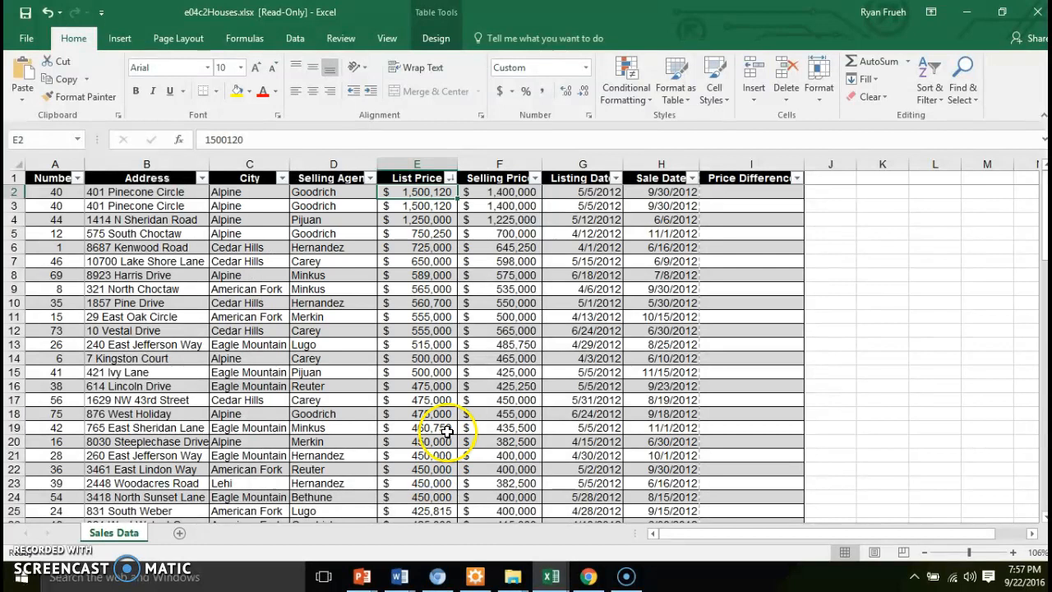
Undo both List Price sorts
key(ctrl+z)
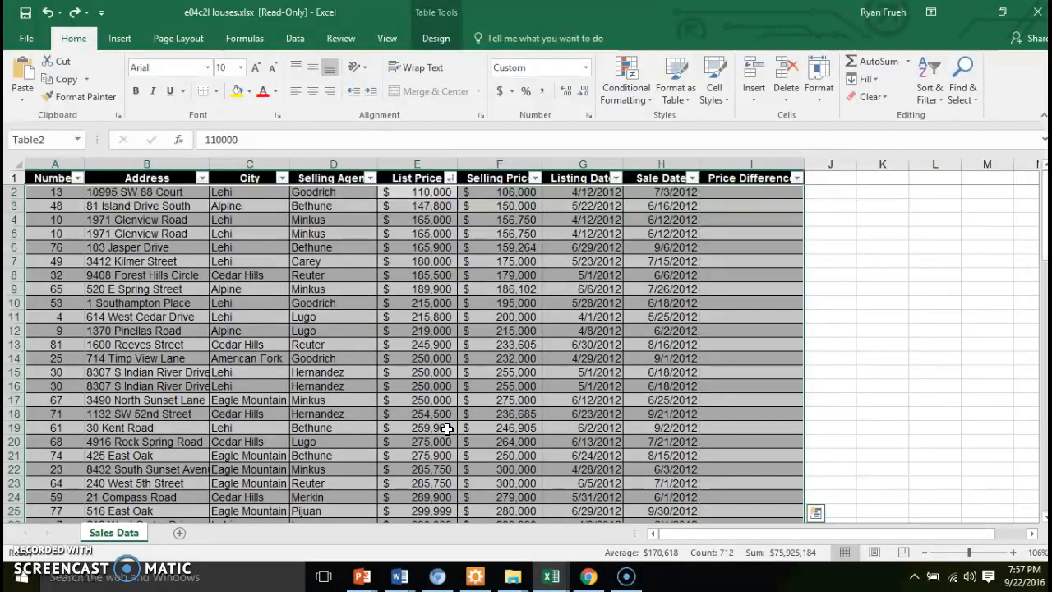
key(ctrl+z)
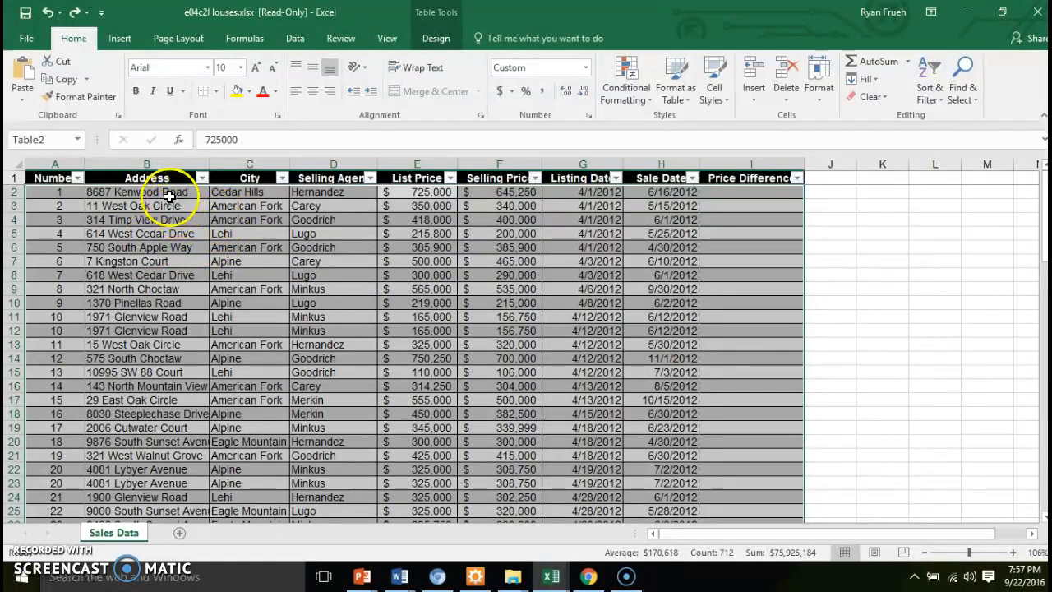
Start a custom sort of the table with Selling Agent as the first sort column
click(314, 193)
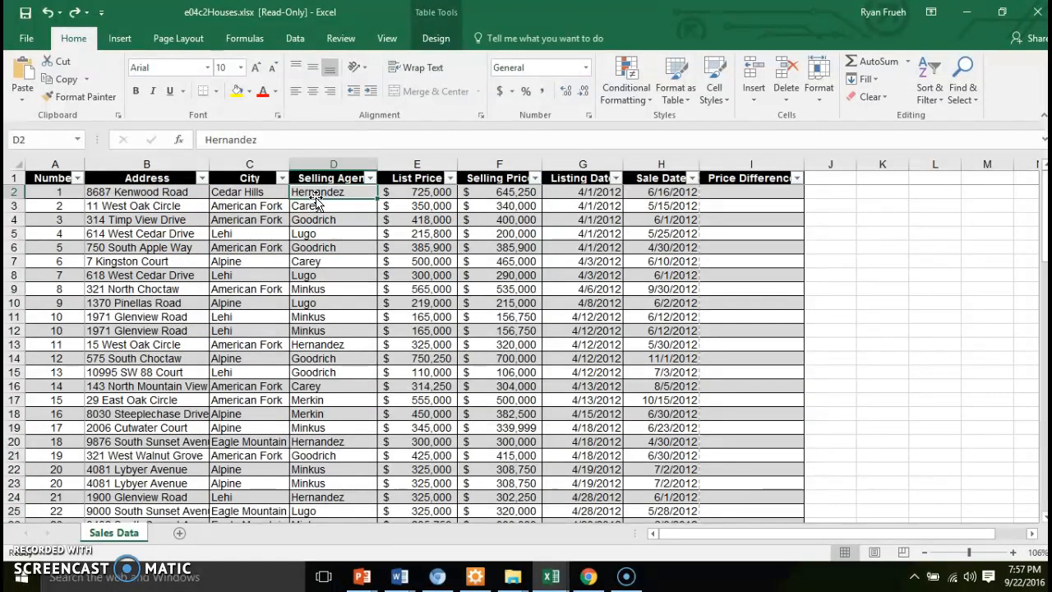
click(297, 43)
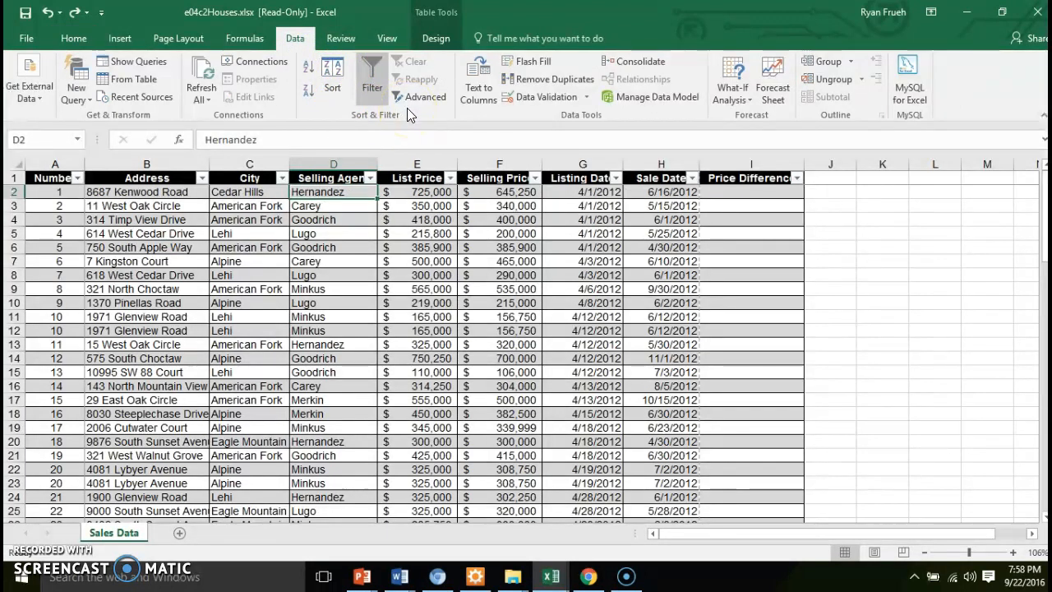
click(434, 100)
click(332, 88)
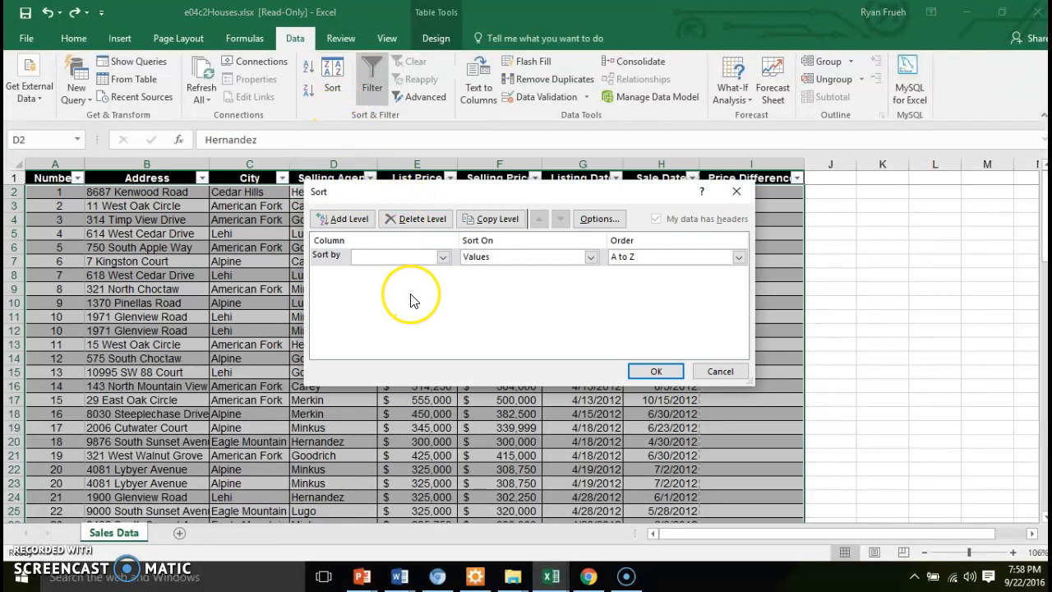
click(443, 258)
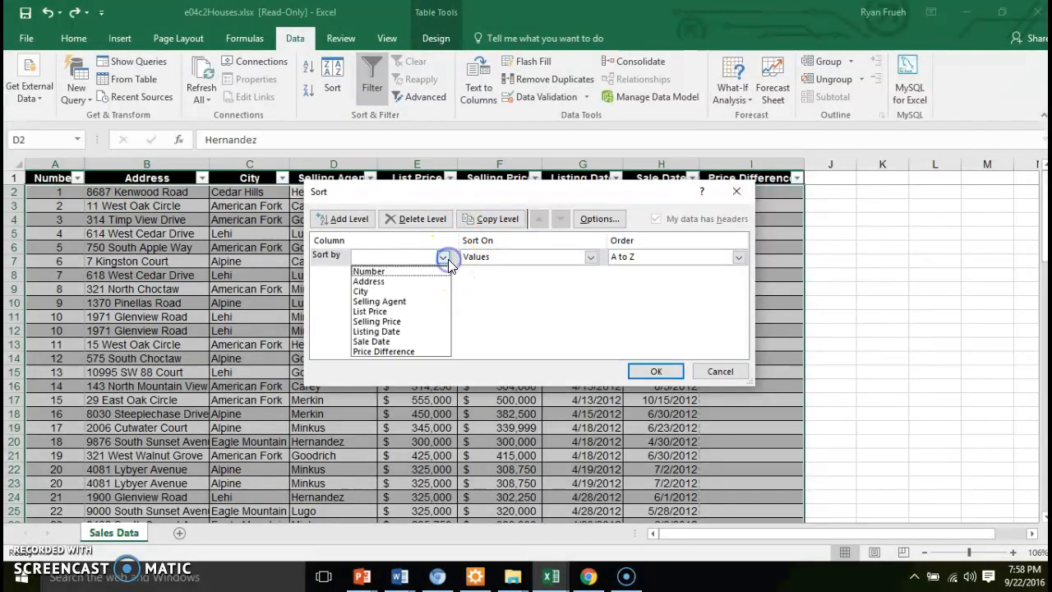
click(427, 303)
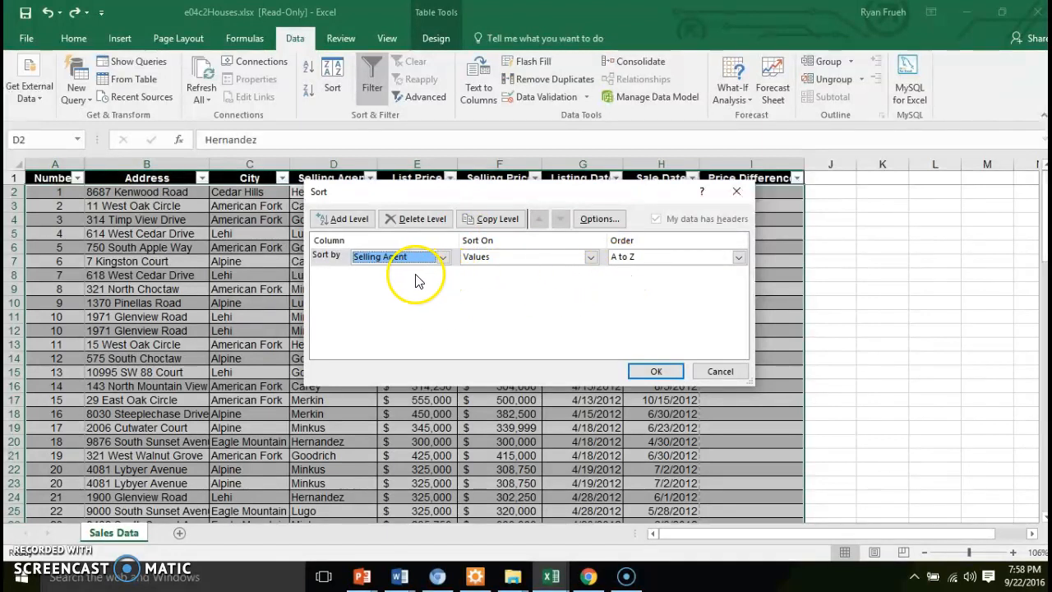
Add a second sort level by Selling Price, Largest to Smallest, and apply the sort
click(350, 220)
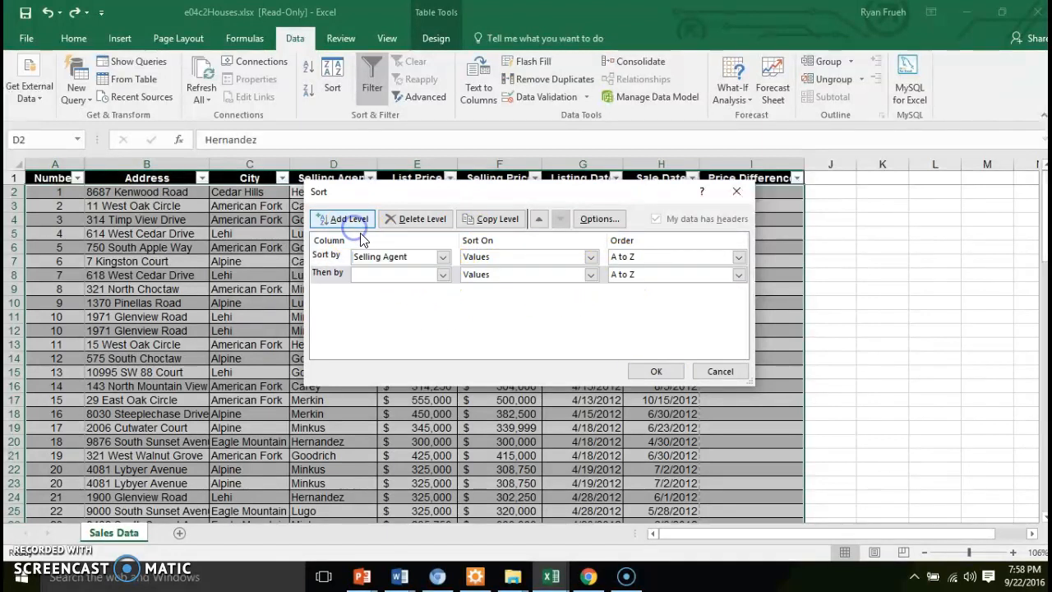
click(444, 275)
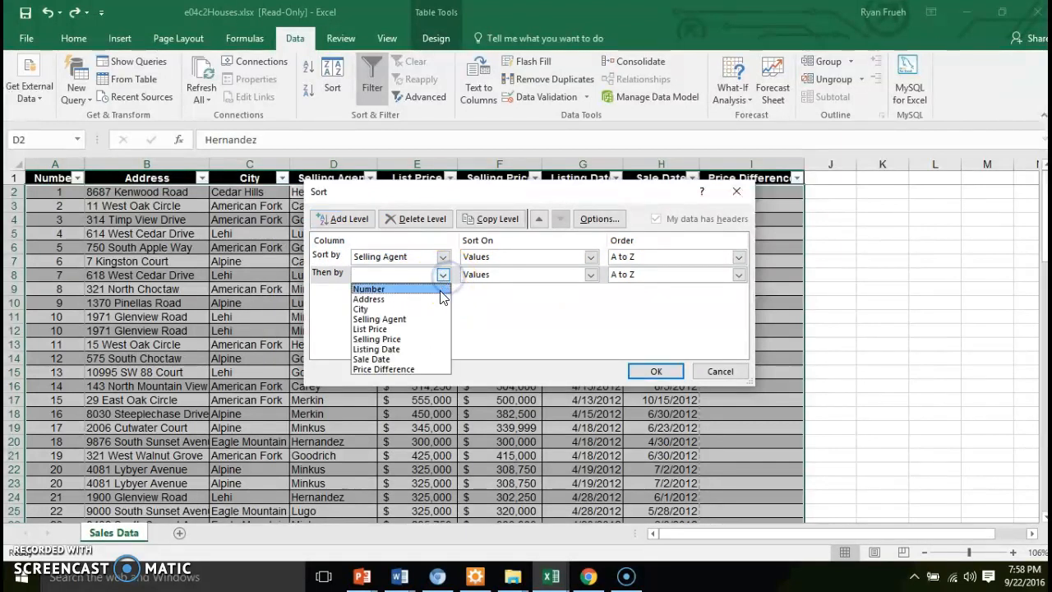
click(433, 340)
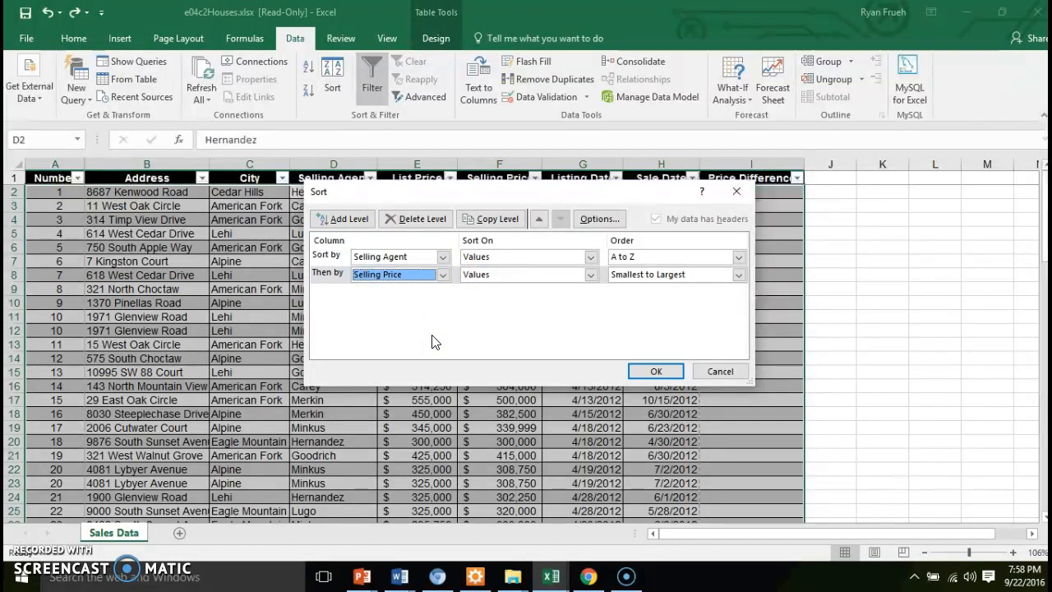
click(633, 280)
click(634, 298)
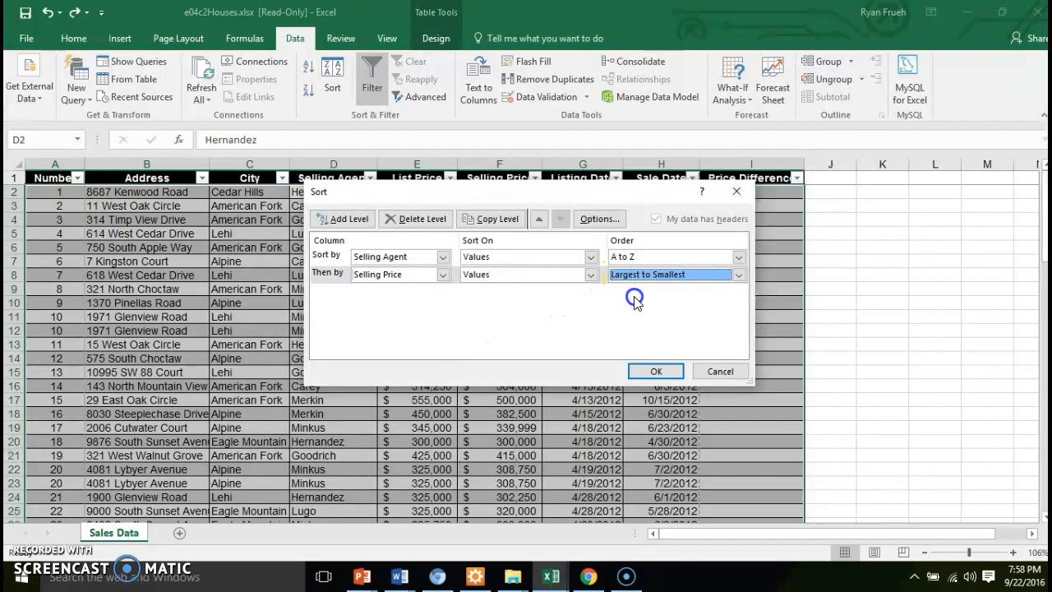
click(426, 275)
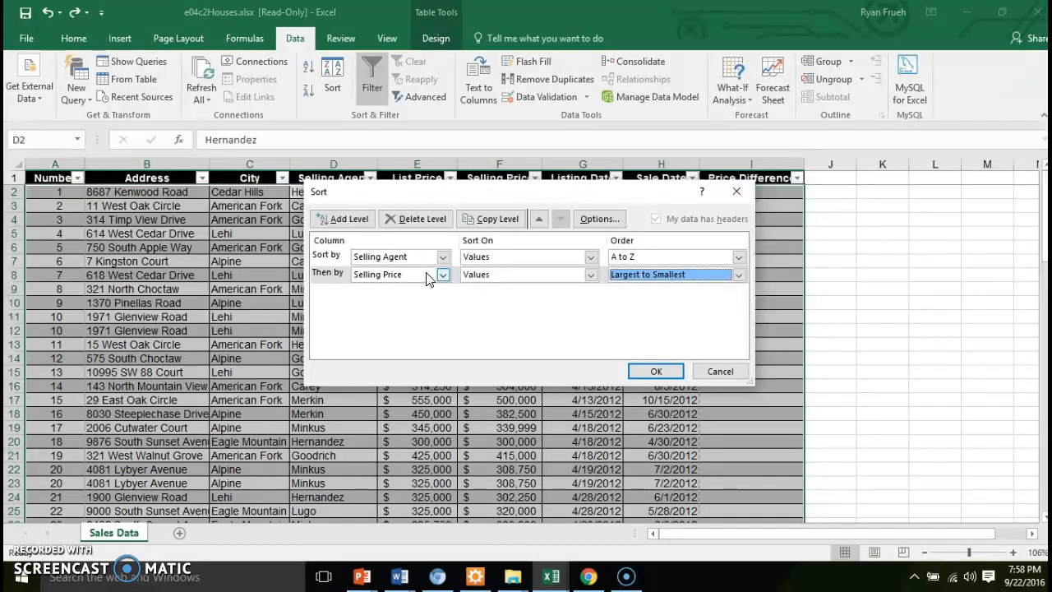
click(640, 372)
Reopen the custom sort and delete both sort levels before confirming
click(337, 202)
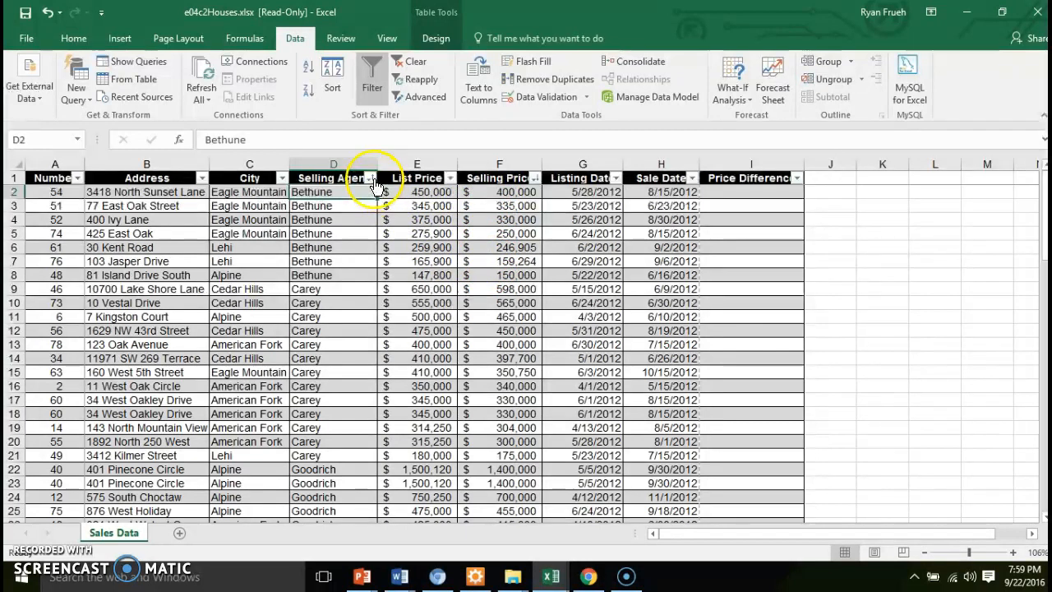
click(372, 119)
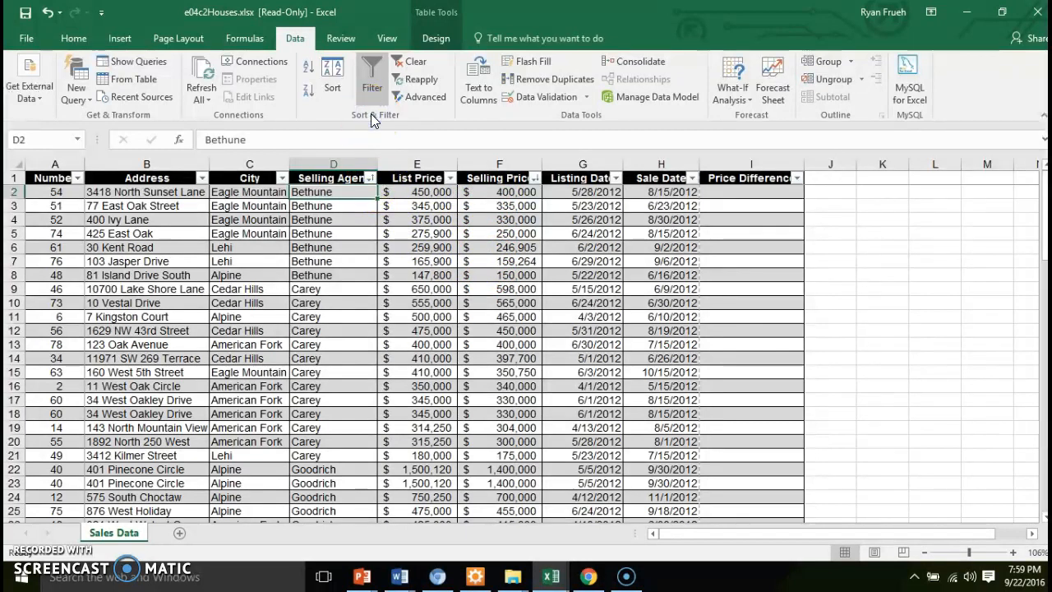
click(333, 90)
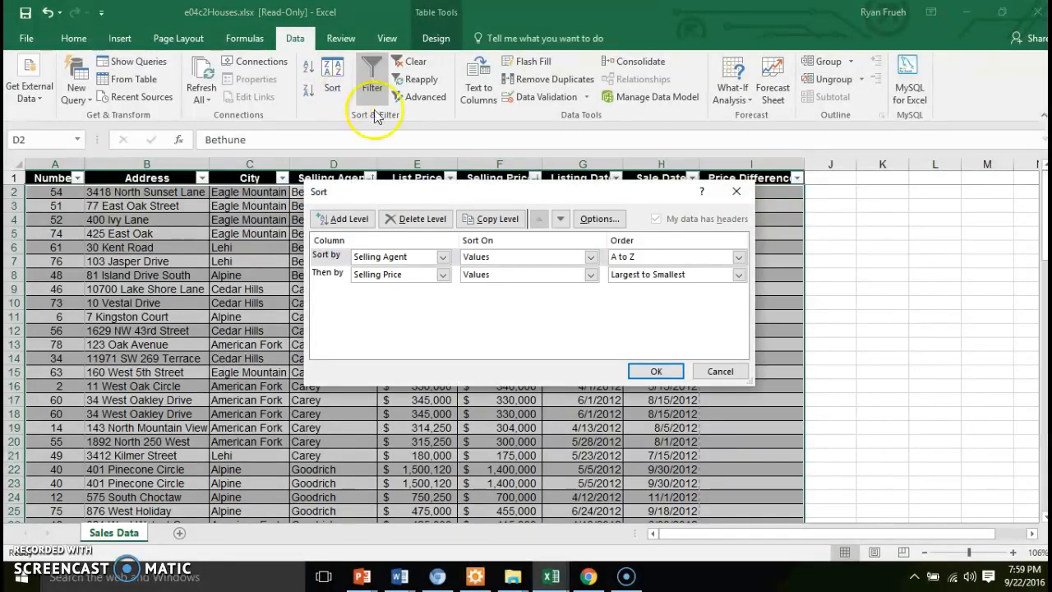
click(424, 220)
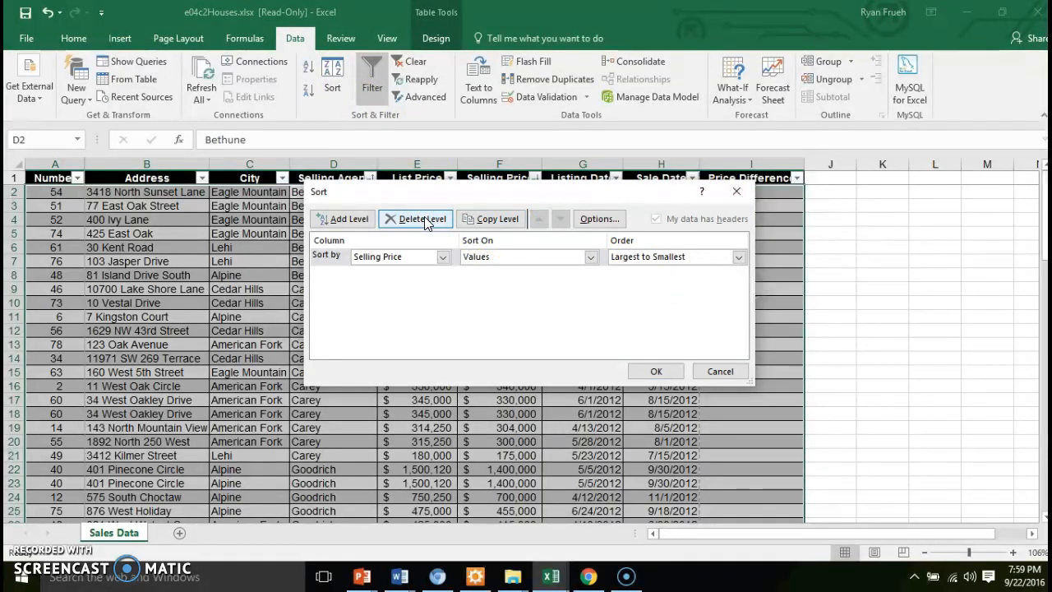
click(424, 220)
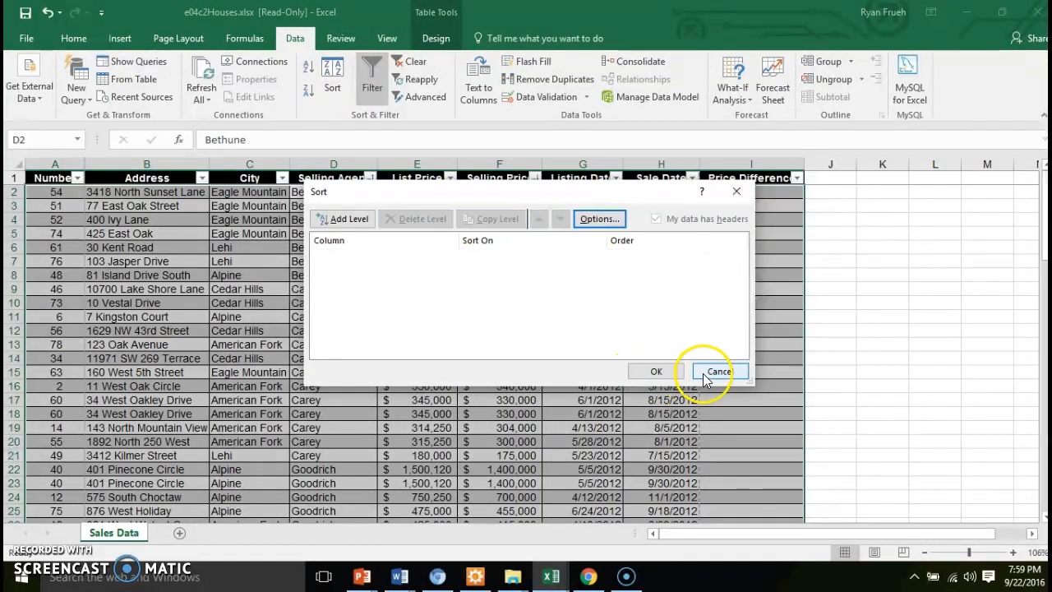
click(657, 371)
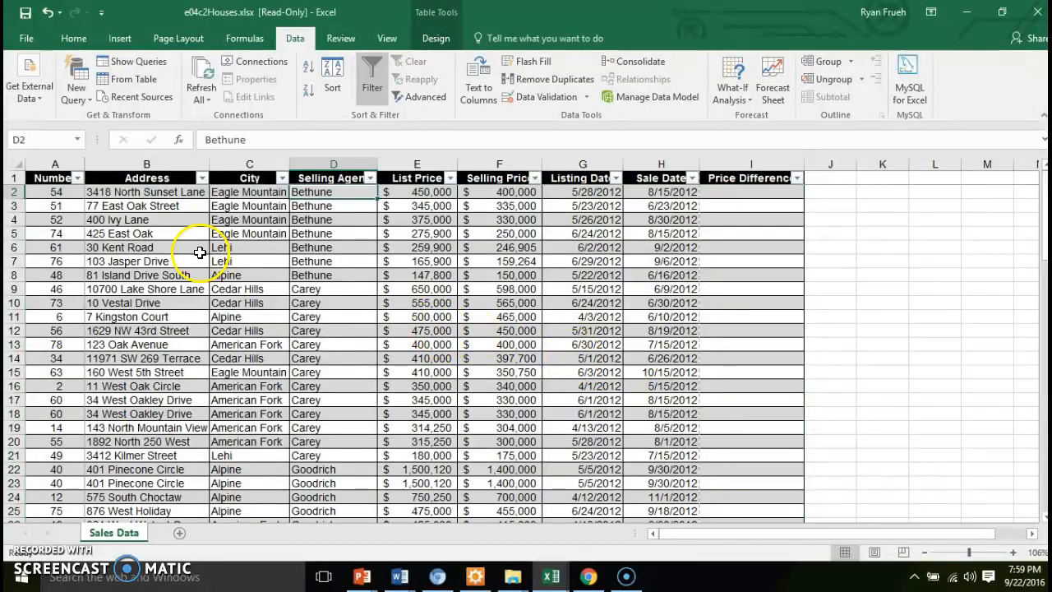
Sort the table by Number, smallest to largest
click(78, 178)
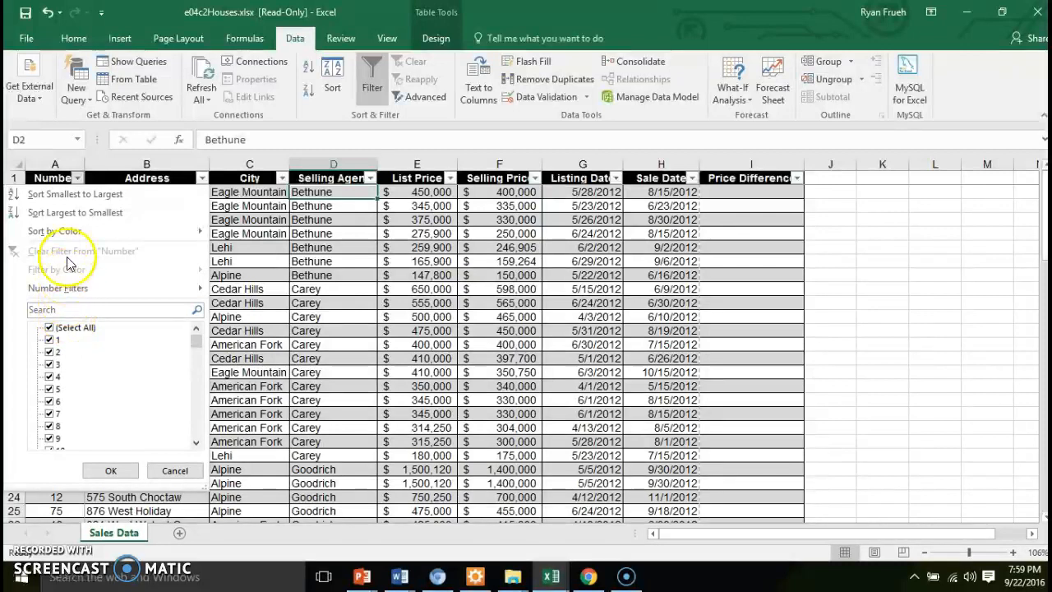
click(73, 194)
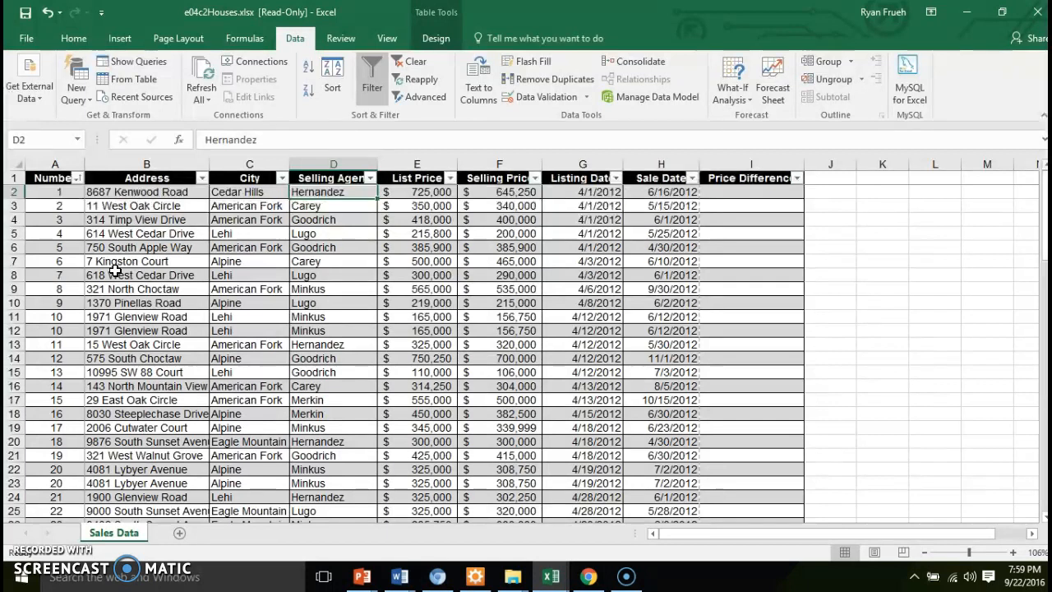
click(332, 104)
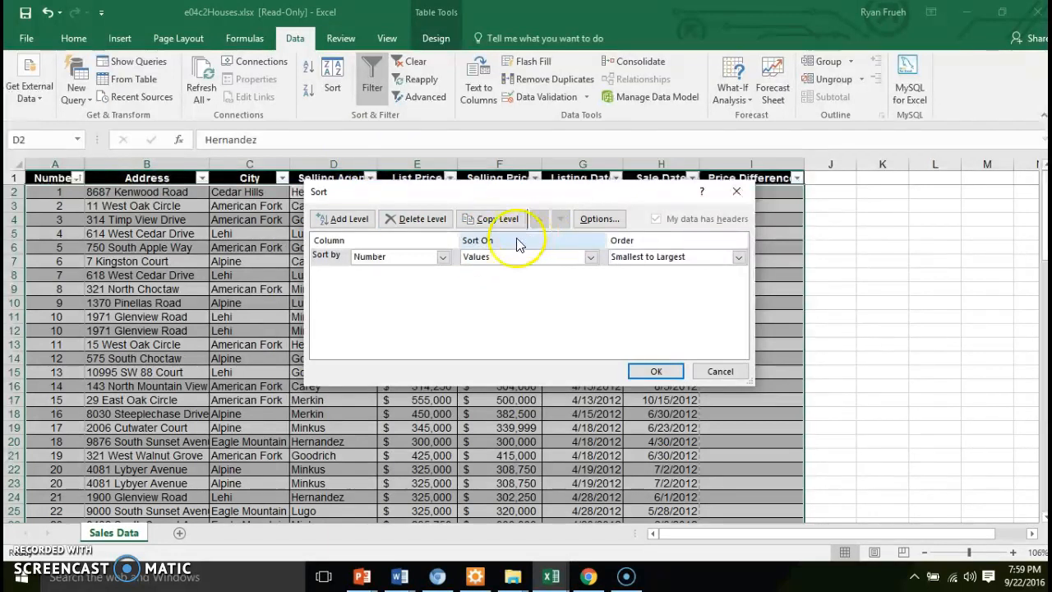
click(437, 218)
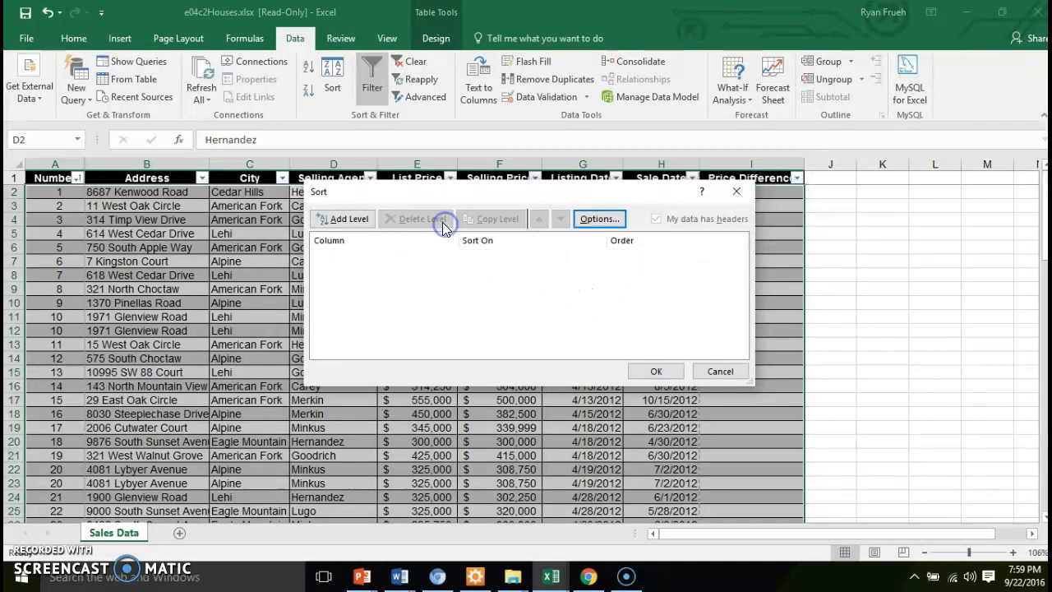
click(616, 221)
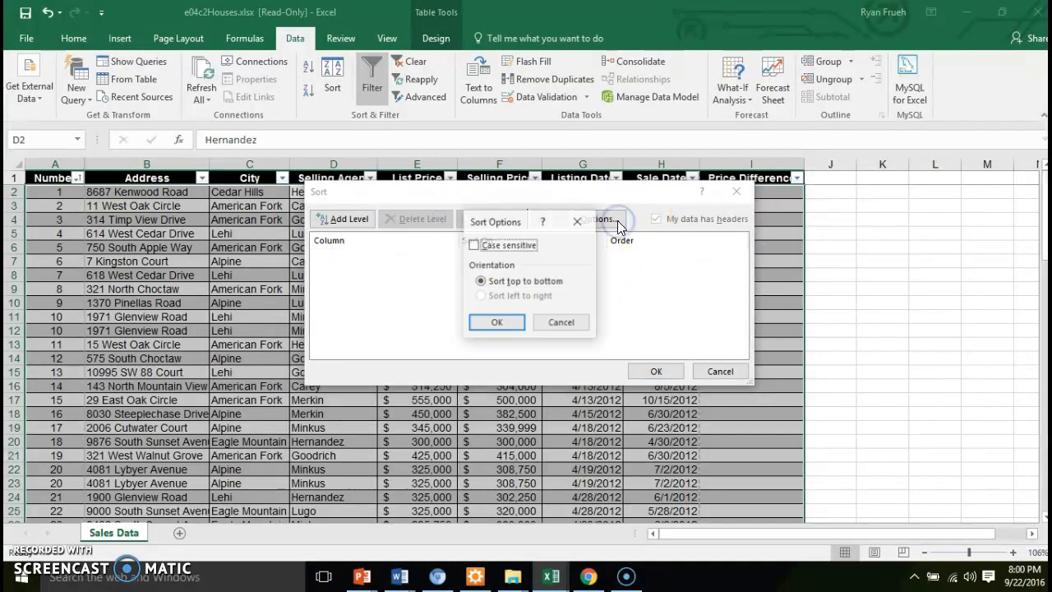
click(563, 323)
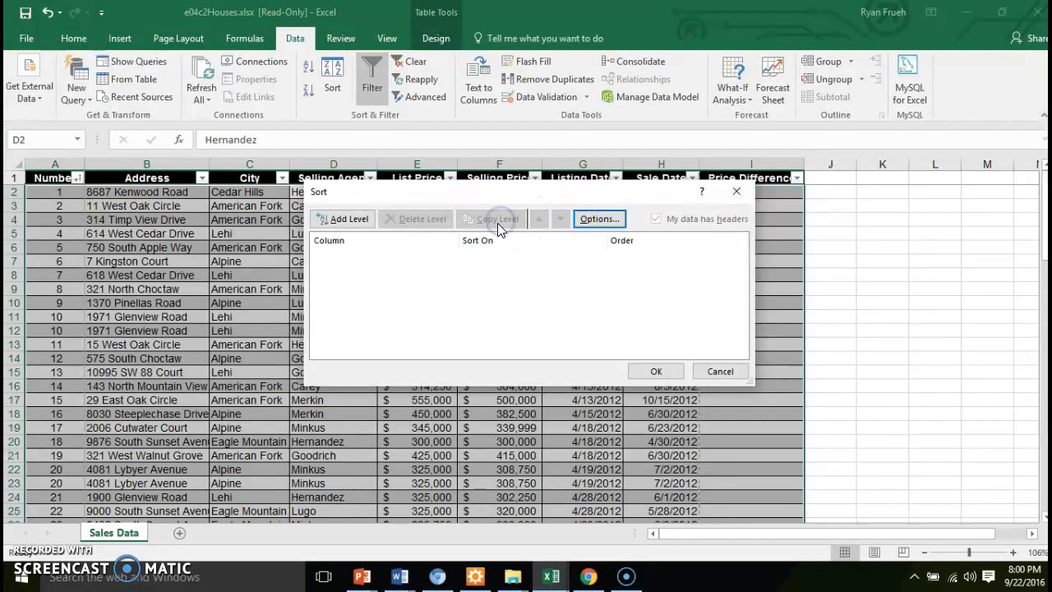
click(344, 218)
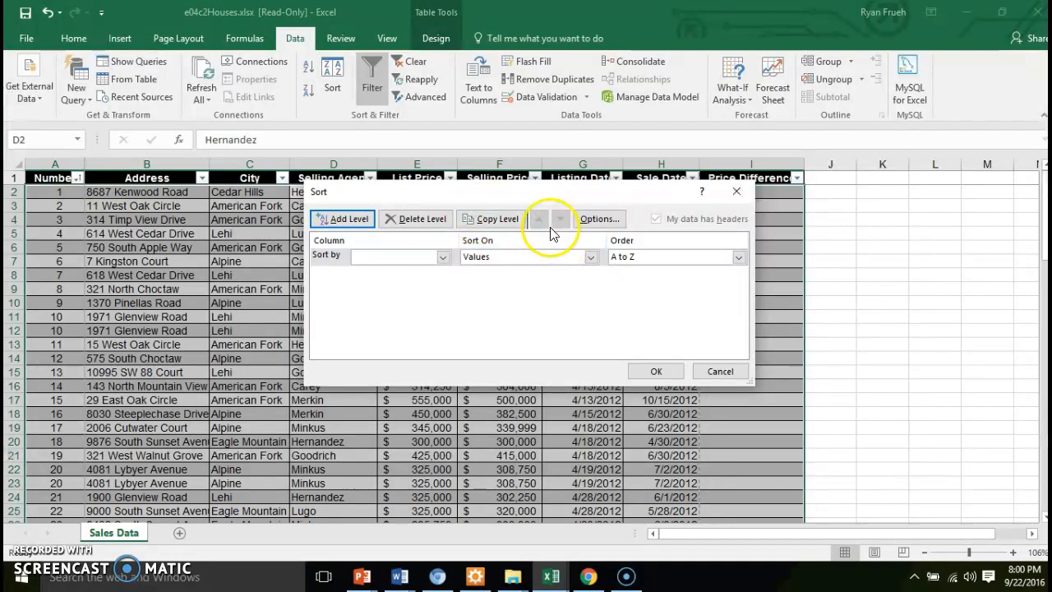
click(444, 257)
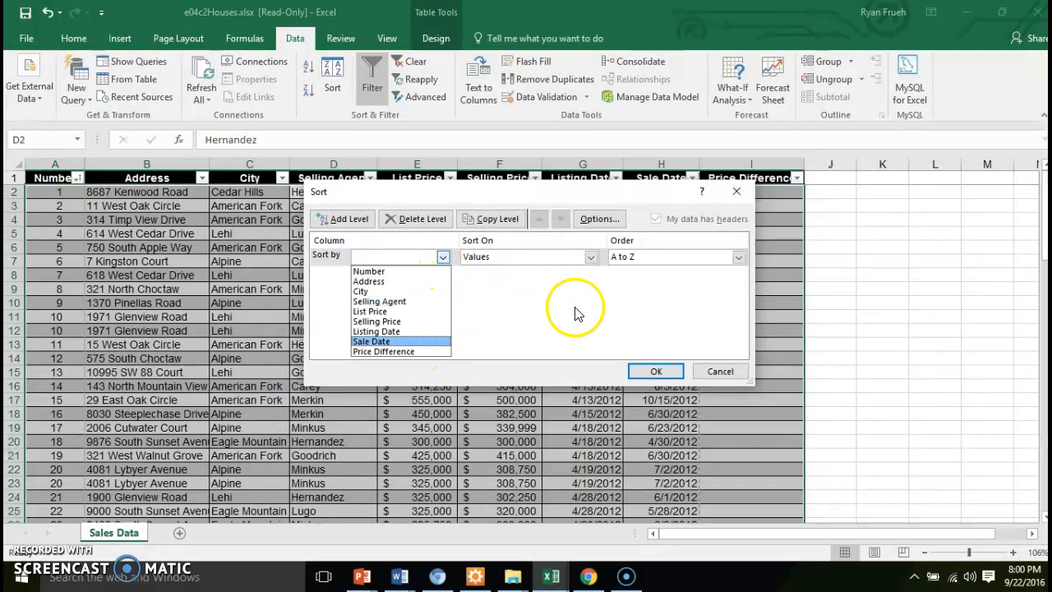
click(678, 258)
click(589, 219)
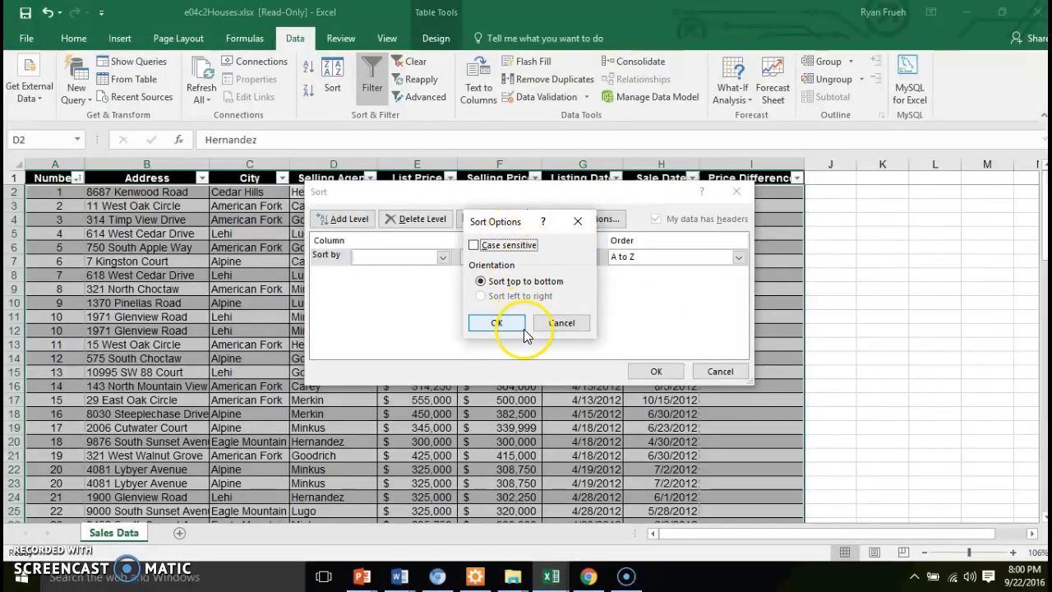
click(562, 323)
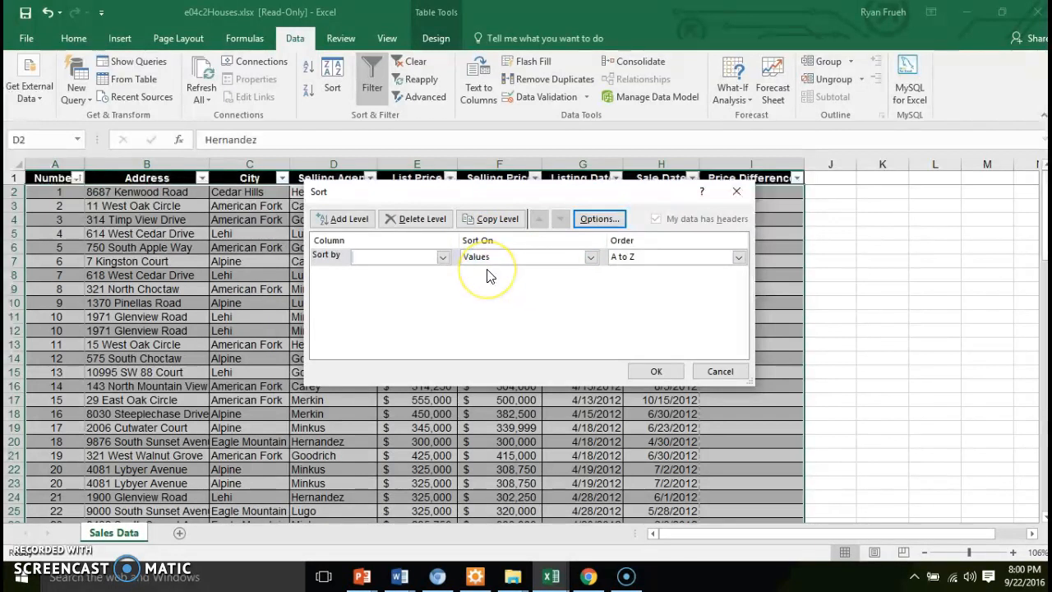
click(712, 373)
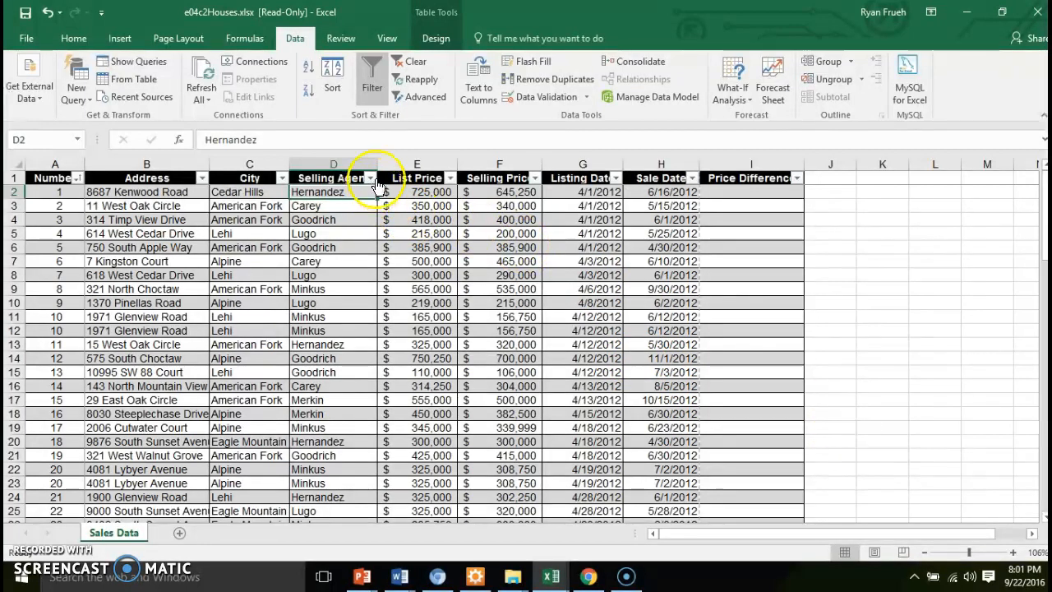
Filter List Price to show only rows greater than 300000
click(450, 177)
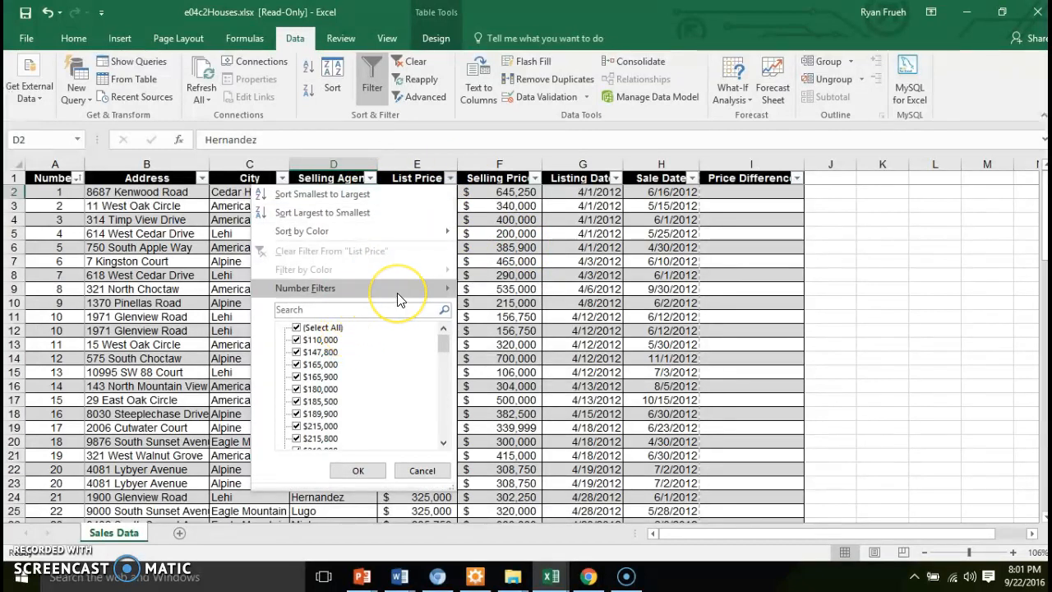
mouse_move(397, 293)
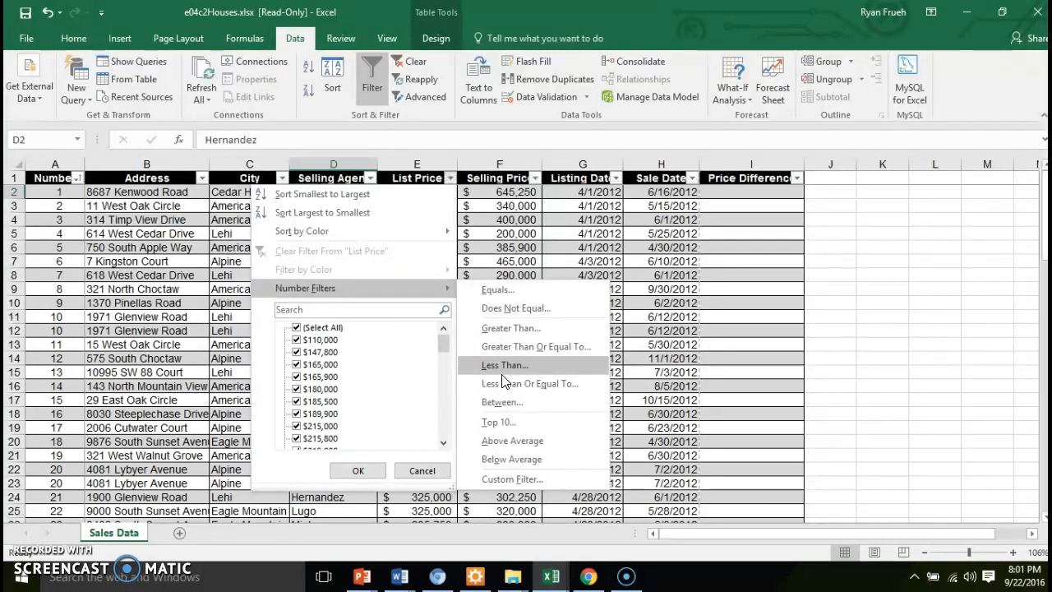
click(502, 336)
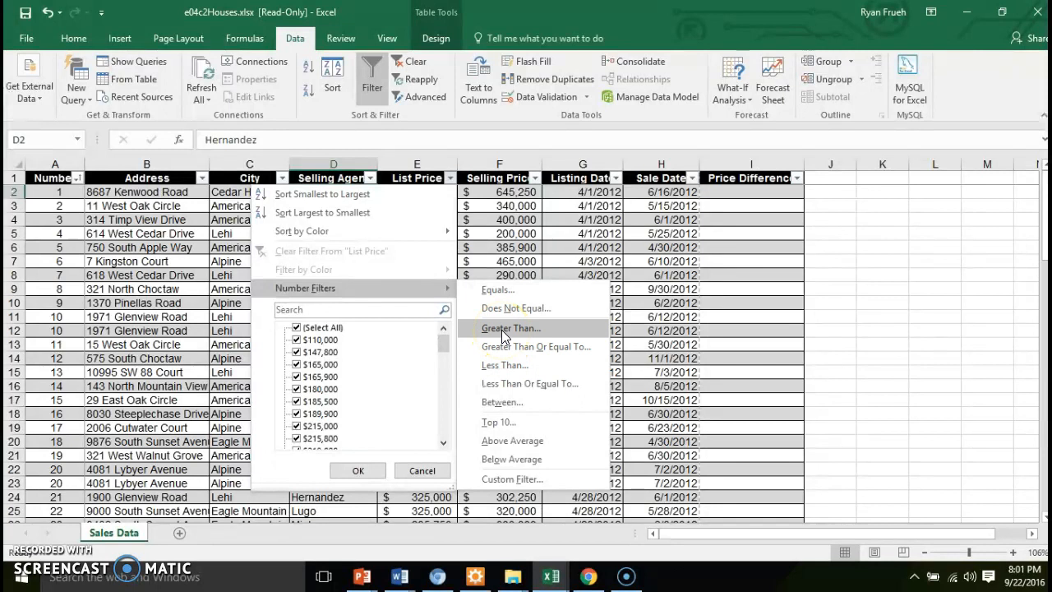
click(502, 329)
click(500, 291)
text(300000)
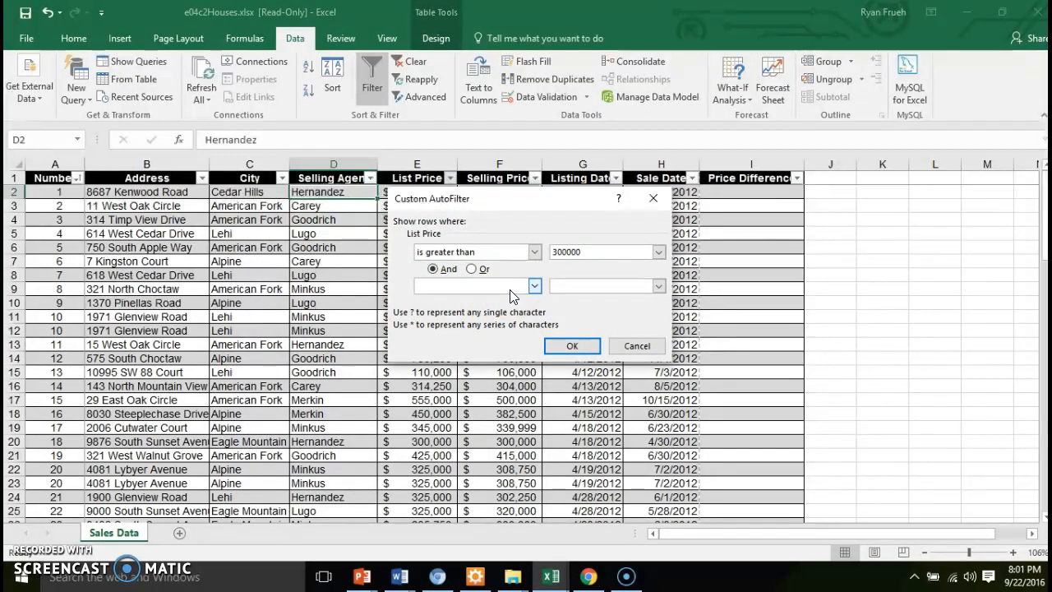
click(576, 345)
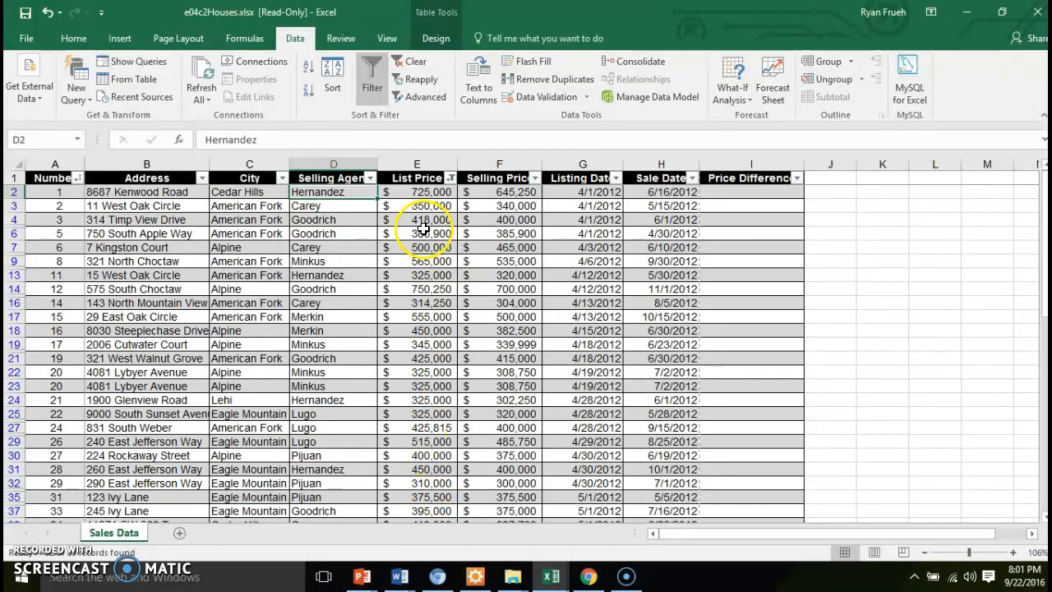
Undo the List Price filter
key(ctrl+z)
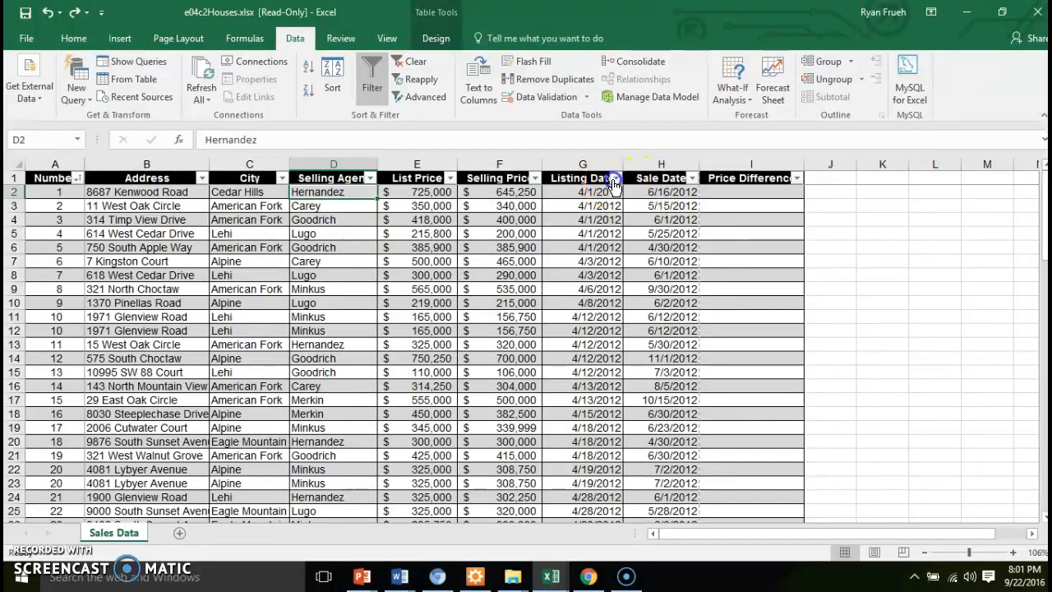
Filter Listing Date to show only April 2012 listings
click(614, 178)
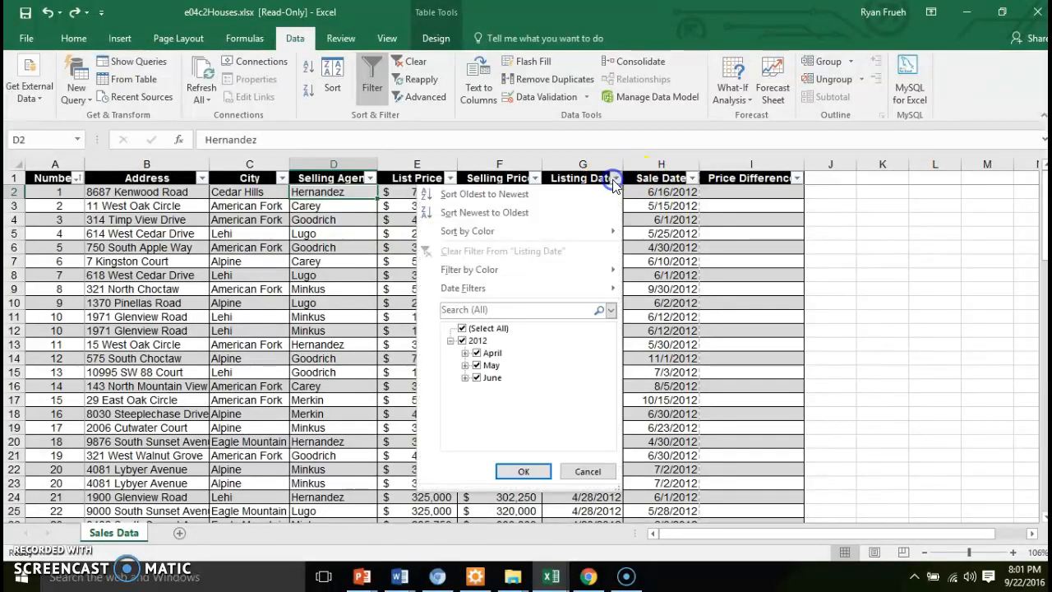
click(465, 355)
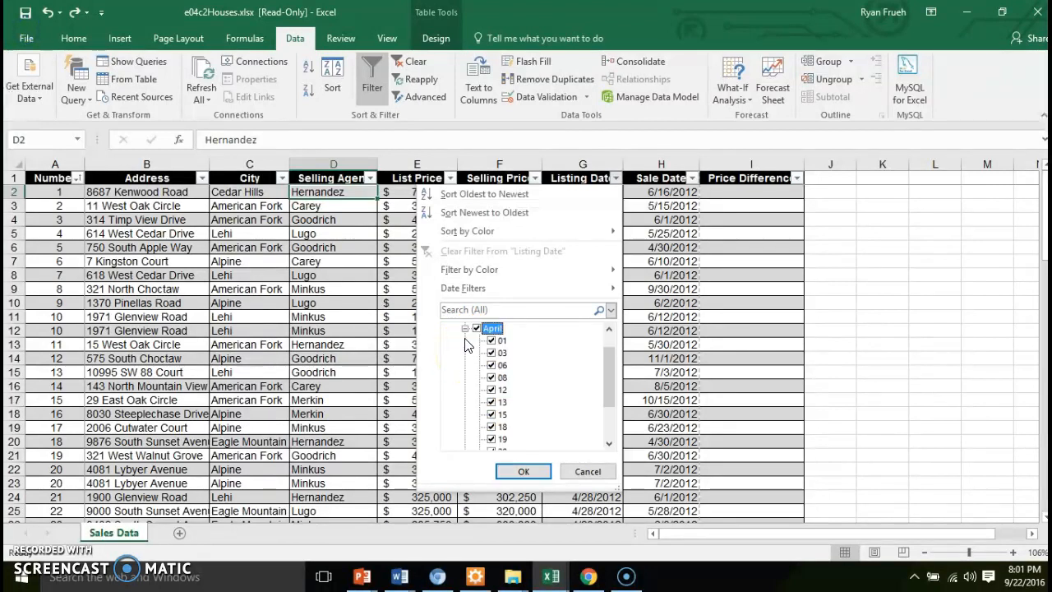
click(465, 329)
click(478, 364)
click(479, 377)
click(477, 378)
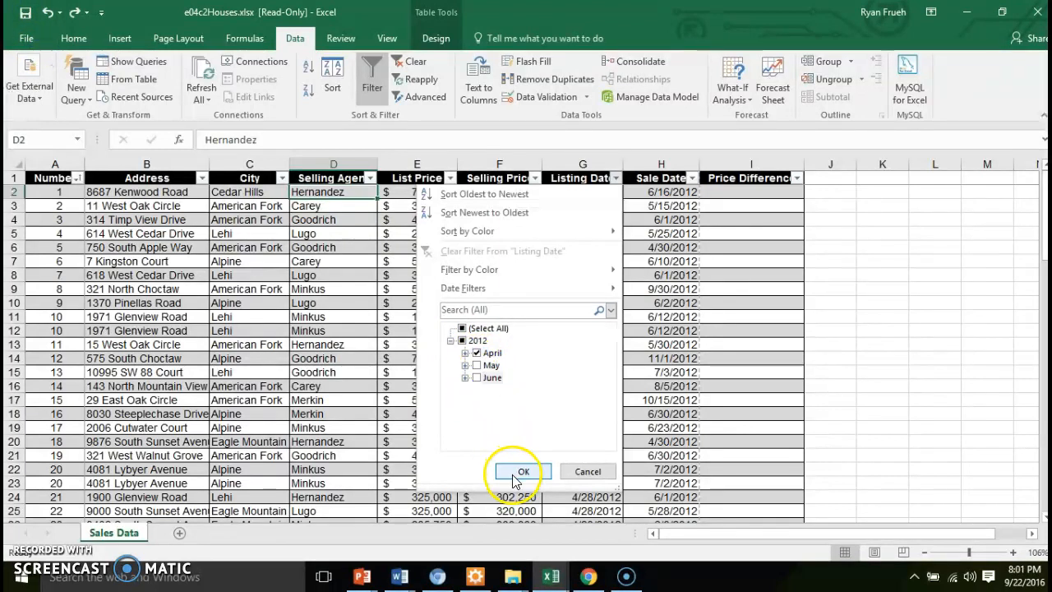
click(523, 472)
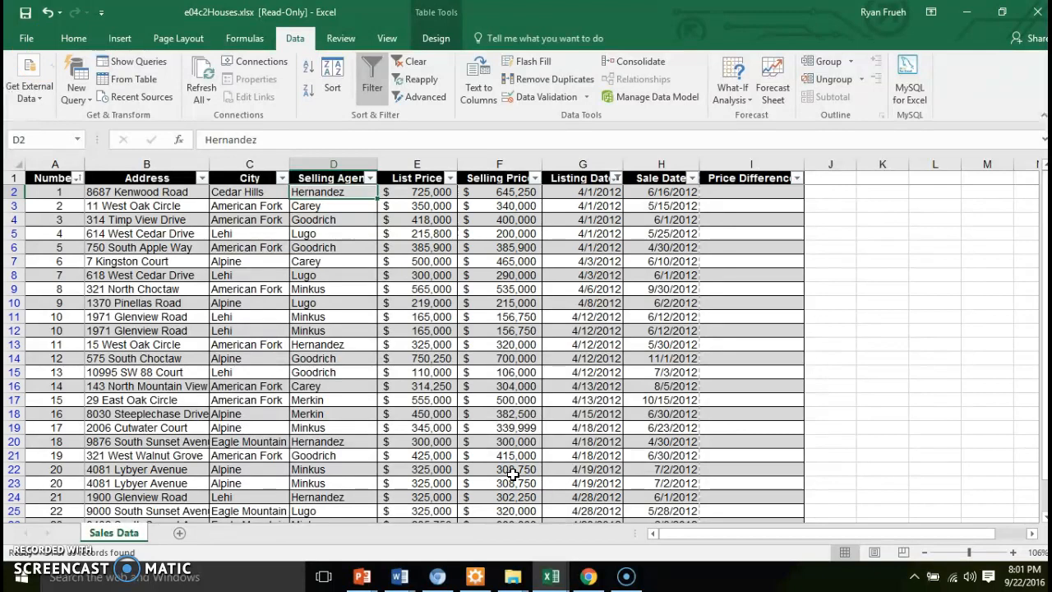
Change the Listing Date filter to show only June 2012 listings instead of April
click(1043, 205)
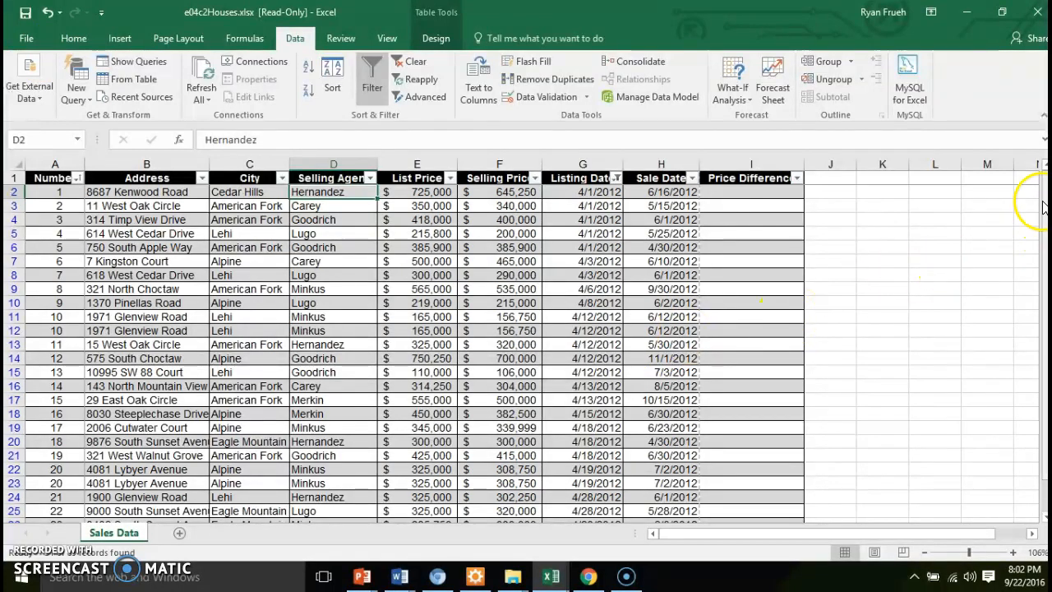
drag(1044, 203, 1043, 235)
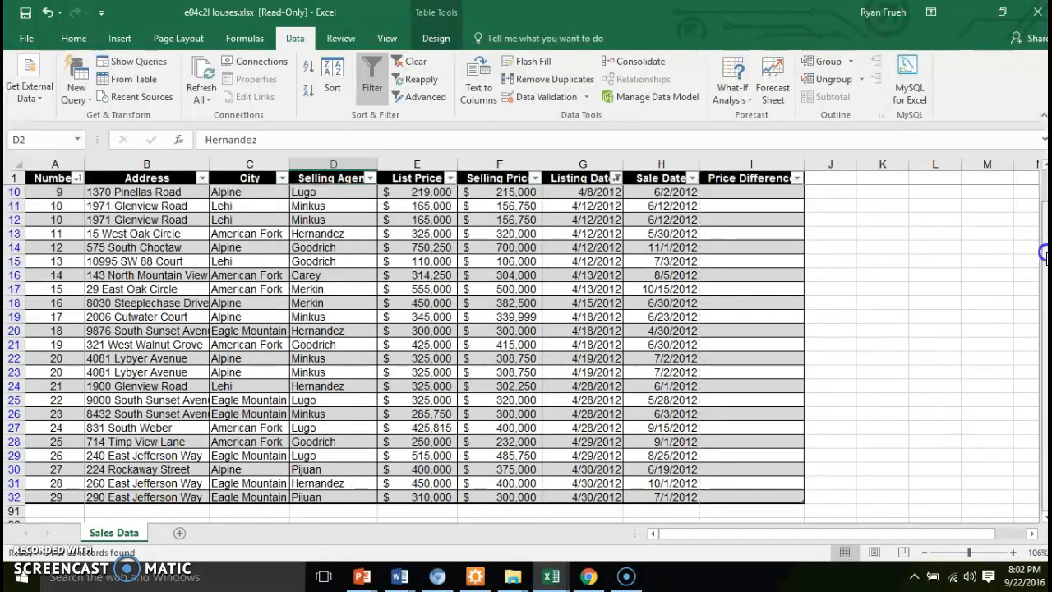
drag(1042, 255, 1043, 197)
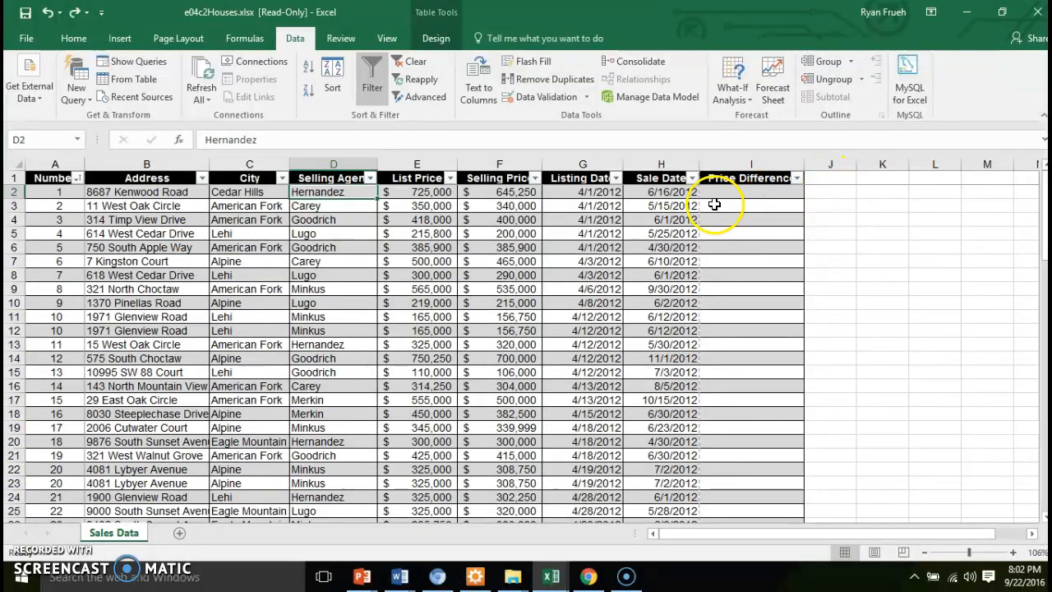
click(619, 187)
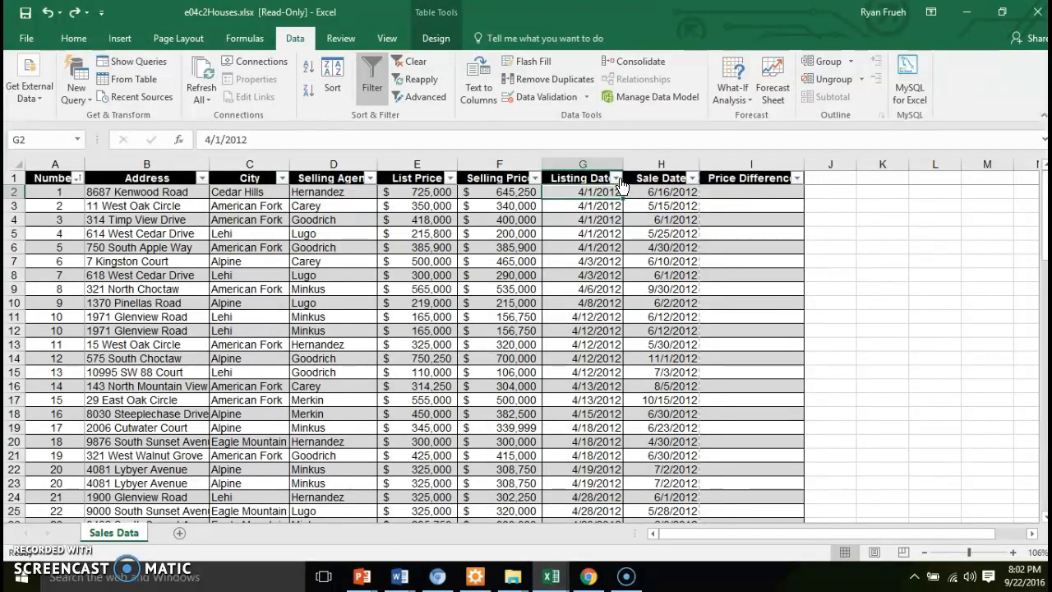
click(619, 177)
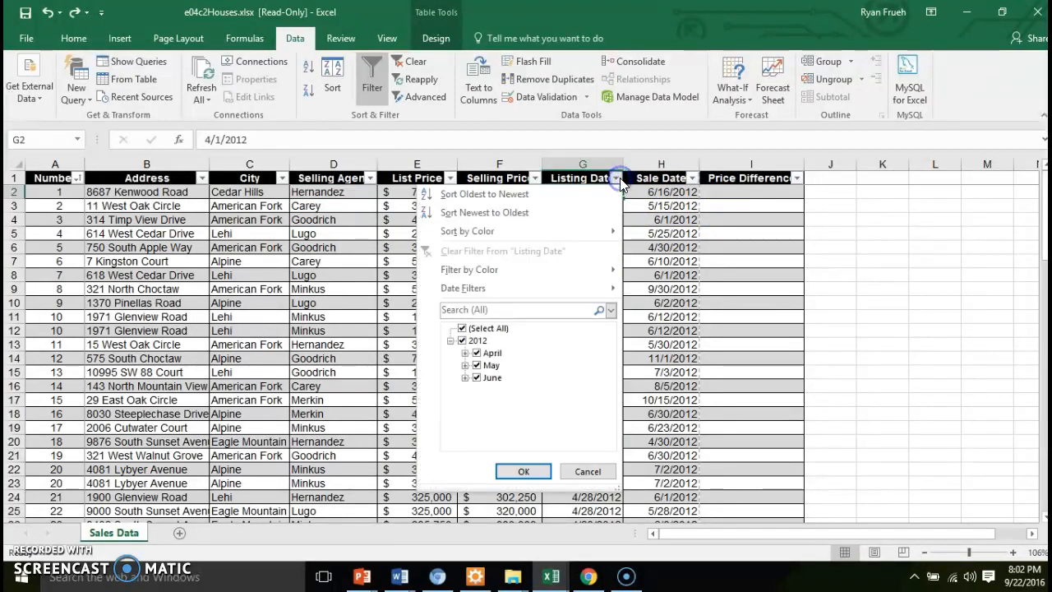
click(477, 365)
click(477, 353)
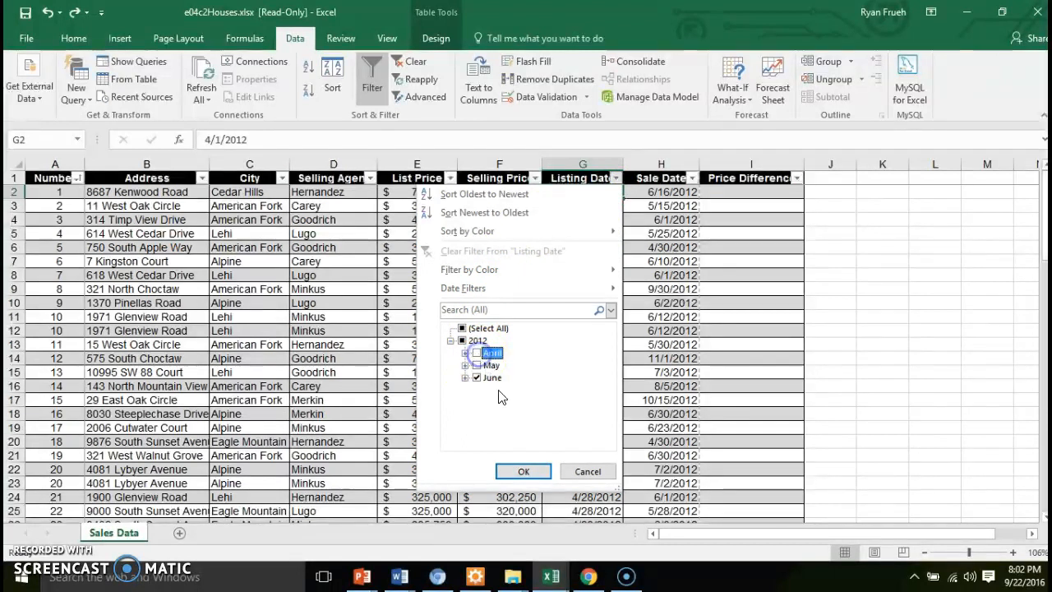
click(525, 465)
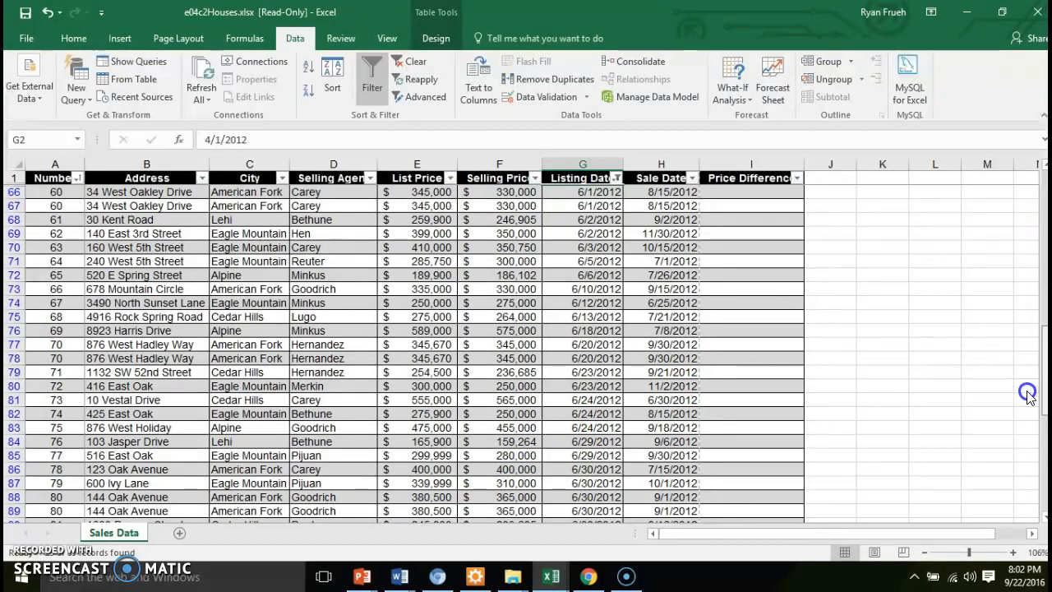
Clear all filters from the table
scroll(1027, 393, down, 1)
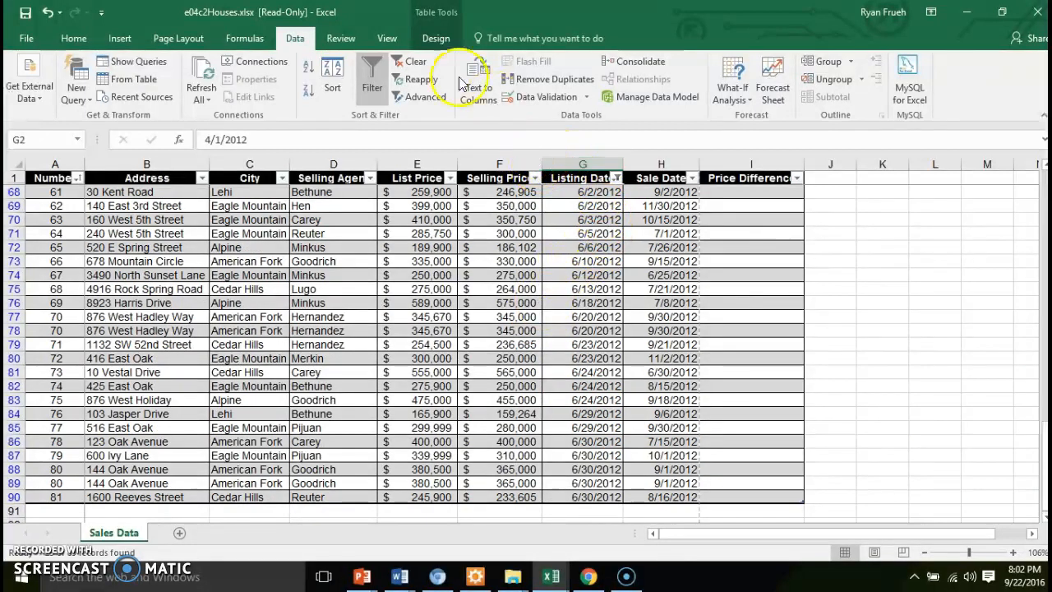
click(404, 64)
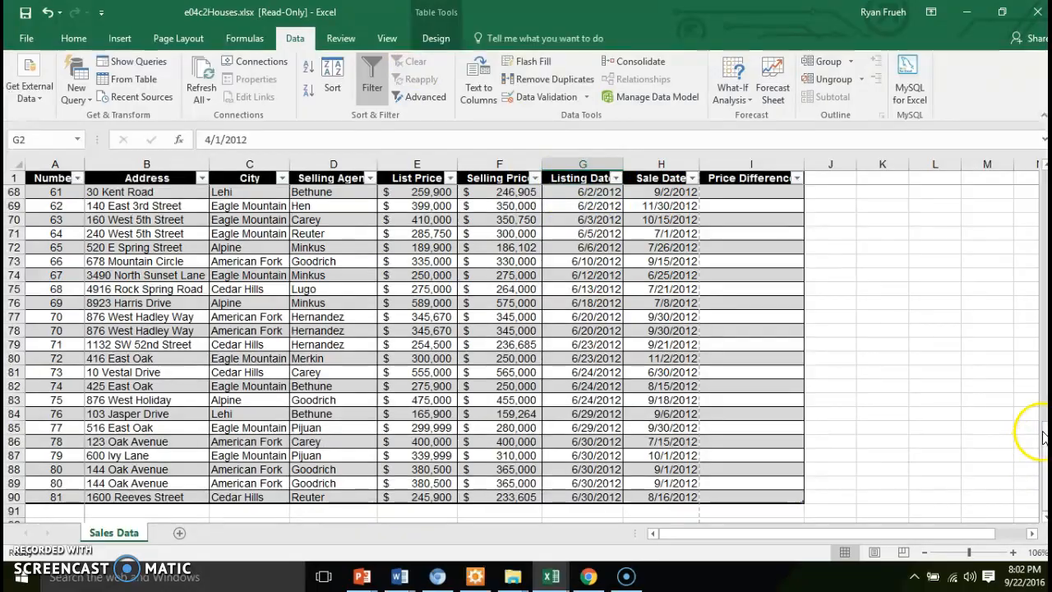
drag(1037, 423, 1042, 183)
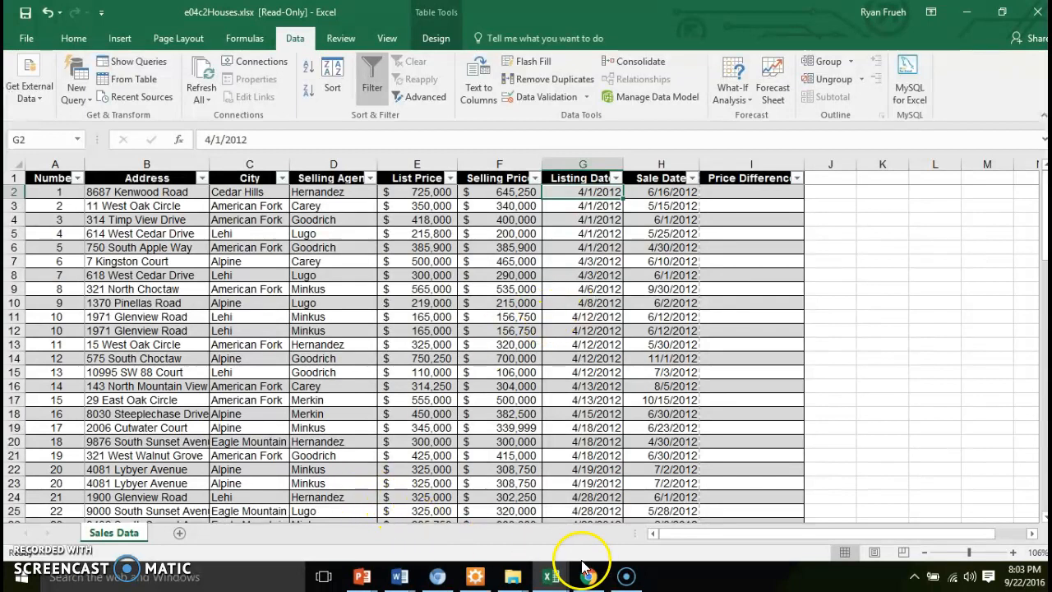
mouse_move(639, 579)
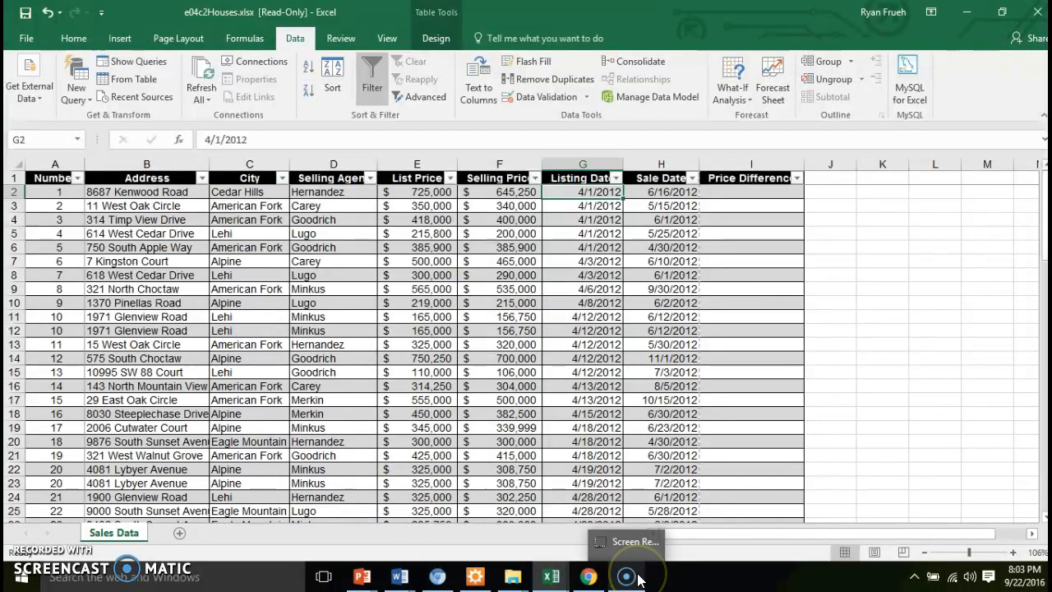